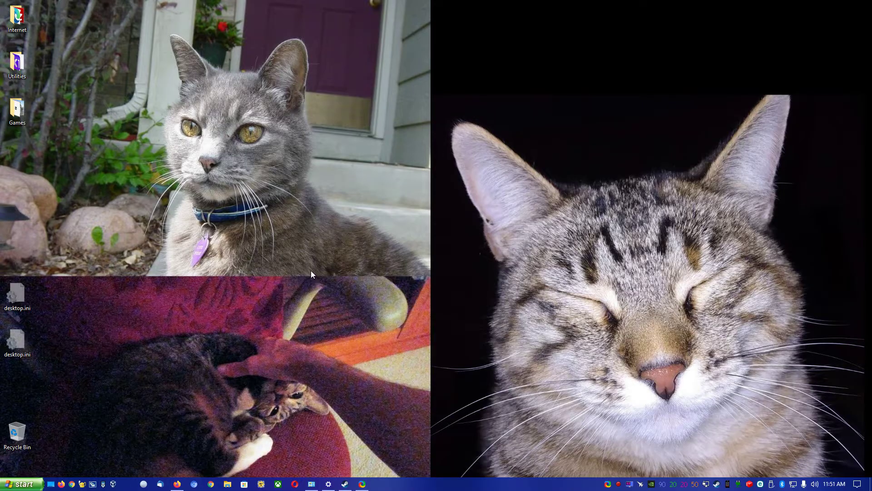
Switch to the Realtek driver download page in Firefox and highlight the update date of the 64-bit Windows driver
click(180, 480)
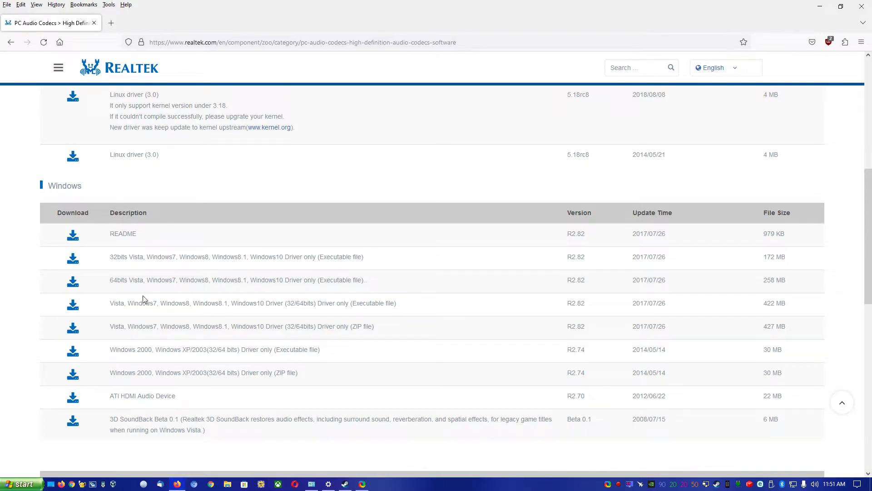
drag(566, 280, 710, 290)
Bring up the Windows sound playback devices and open the properties of the Realtek Speakers beside the device list
right_click(804, 484)
click(809, 459)
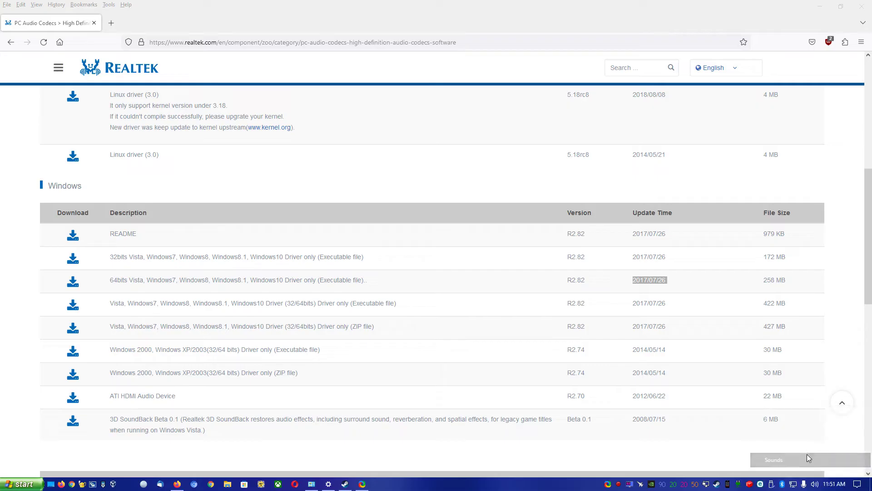
click(66, 70)
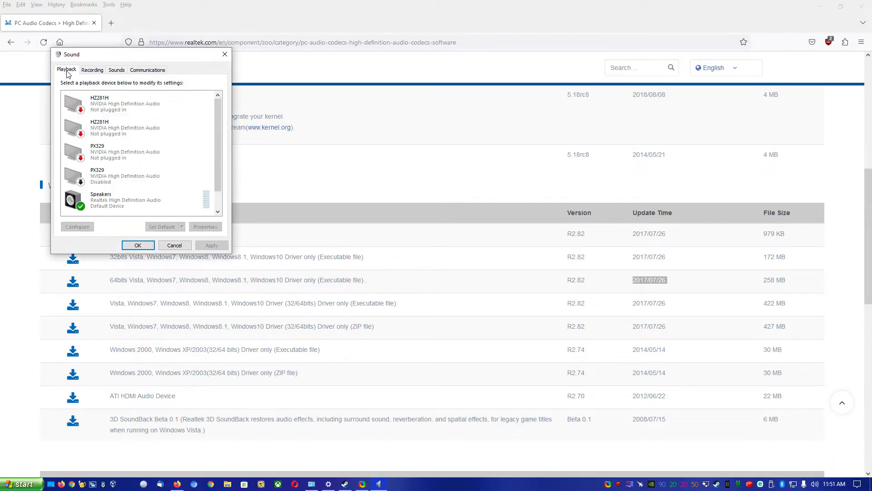
click(138, 210)
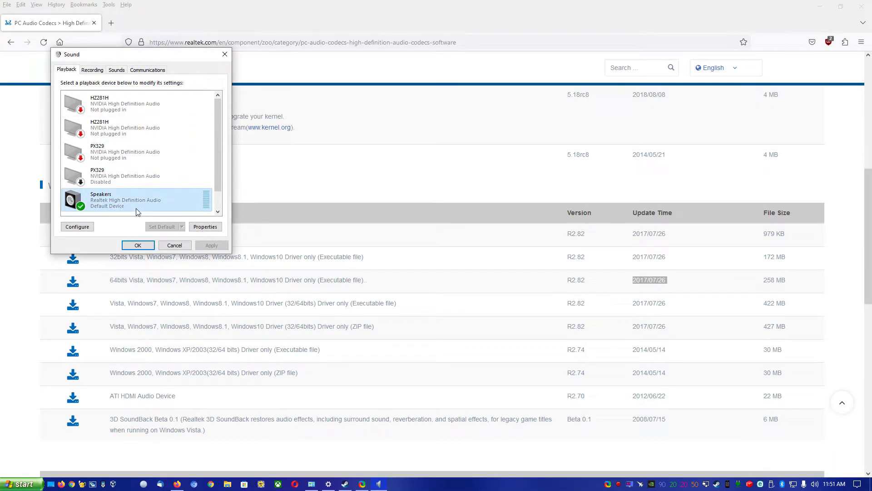
click(206, 226)
drag(167, 95, 327, 67)
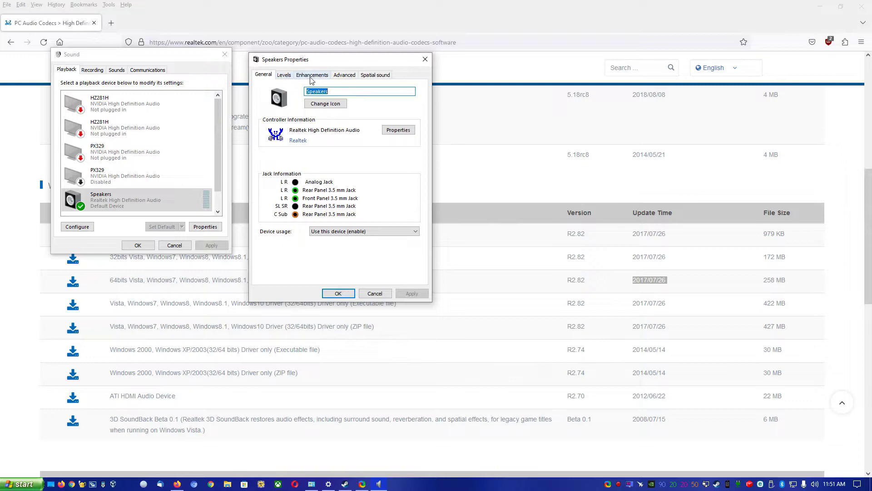
Examine the Equalizer and Loudness Equalization effects among the speakers' sound enhancements
click(313, 75)
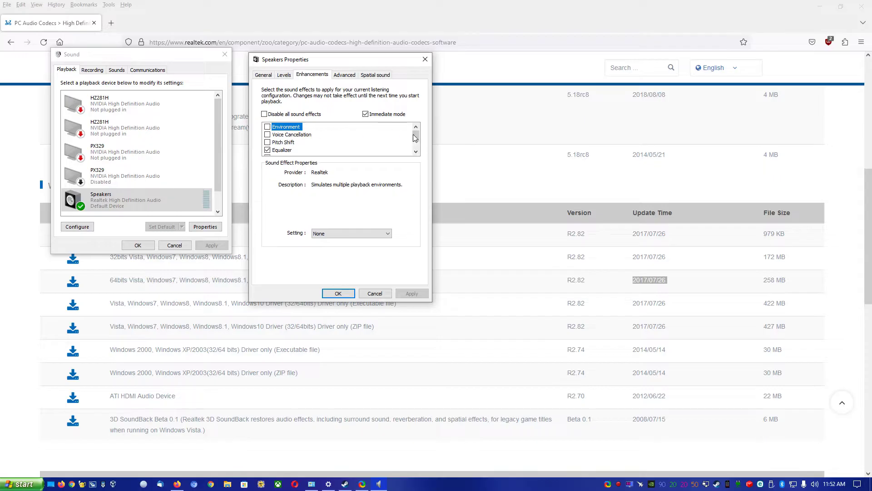
drag(415, 138, 295, 150)
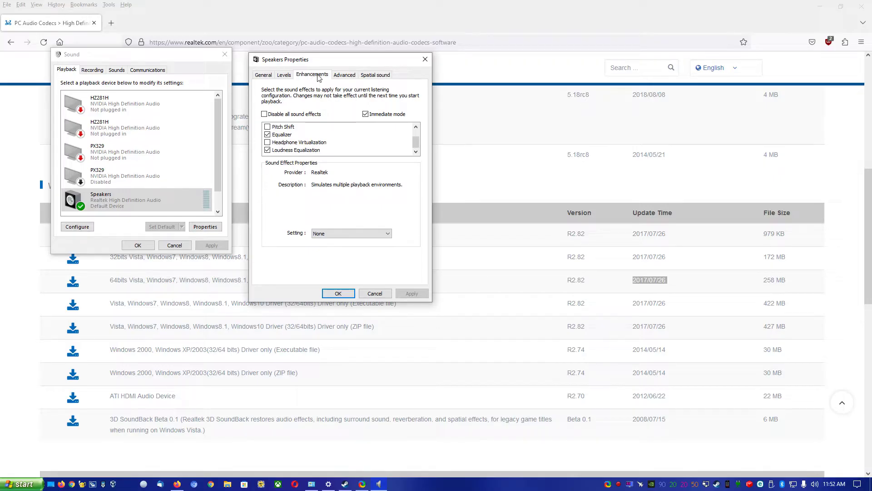
click(278, 135)
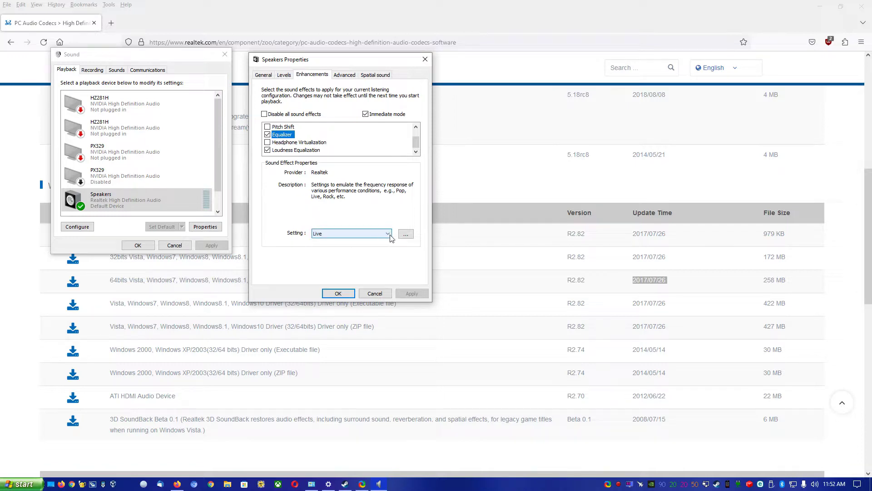
click(316, 150)
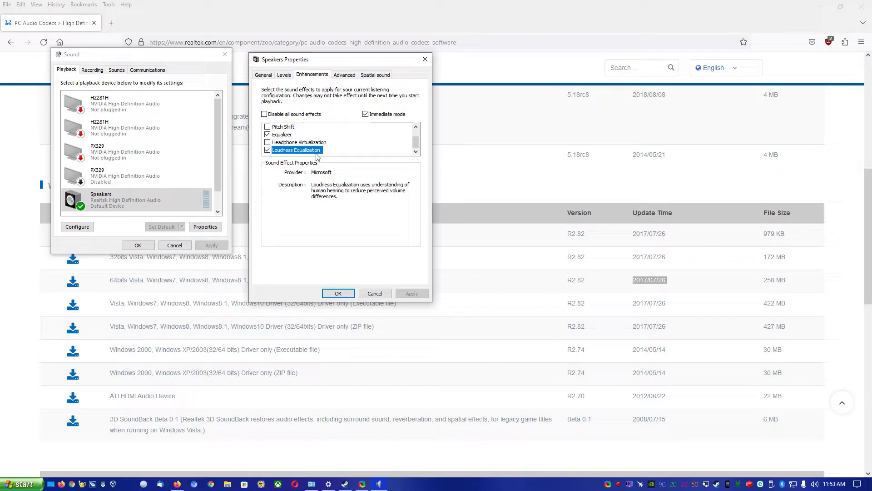
click(619, 485)
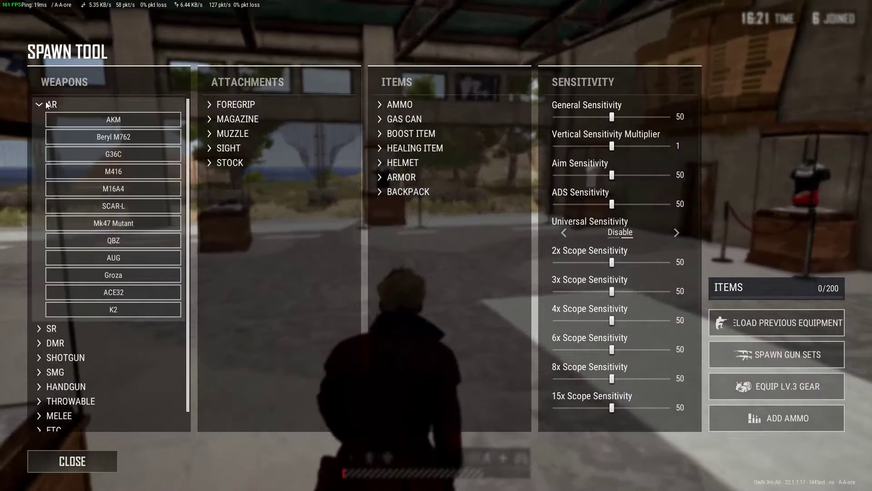
Spawn an AKM with 7.62mm ammo in the game's spawn tool, set it to full-auto firing and reload it
click(131, 120)
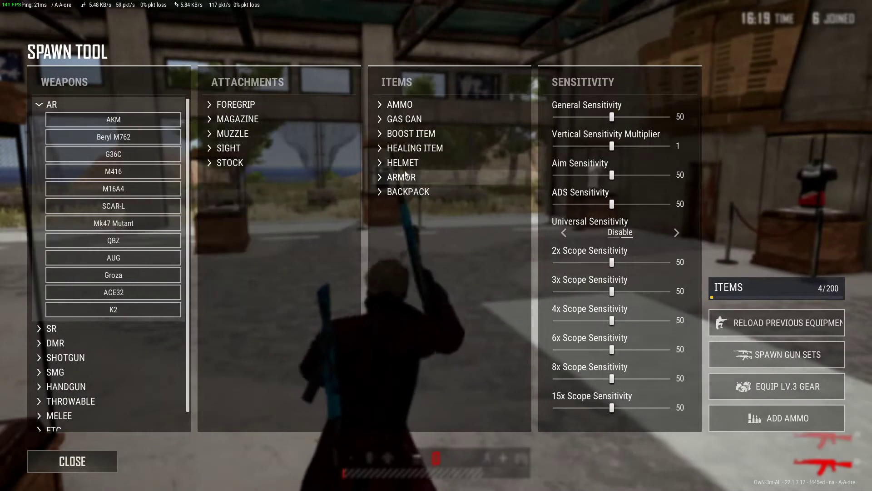
click(426, 104)
click(481, 172)
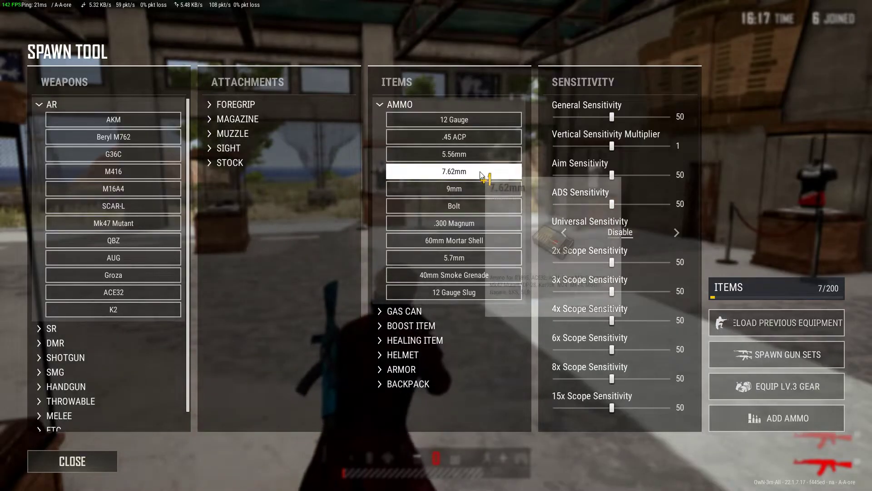
key(Escape)
key(b)
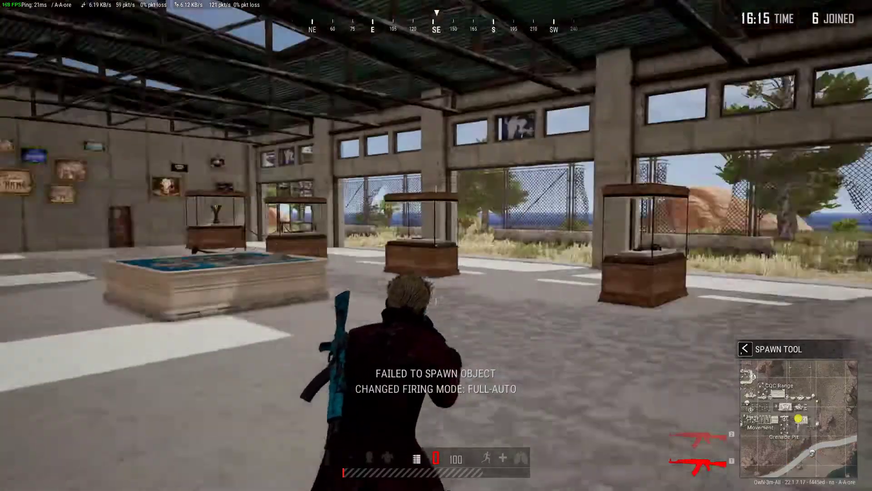
key(r)
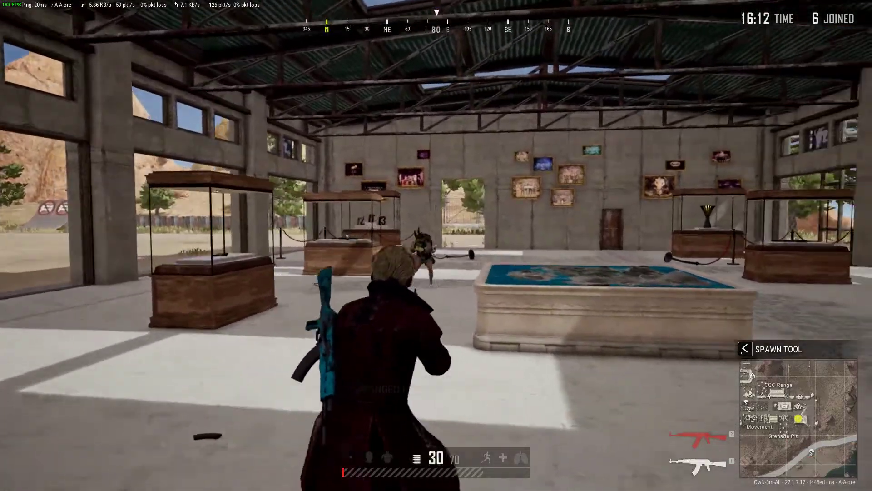
click(436, 246)
right_click(436, 245)
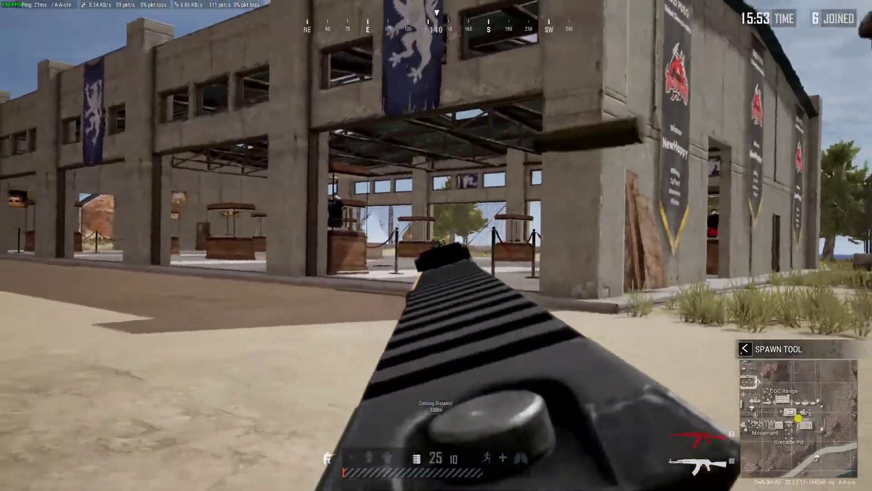
drag(436, 245, 436, 246)
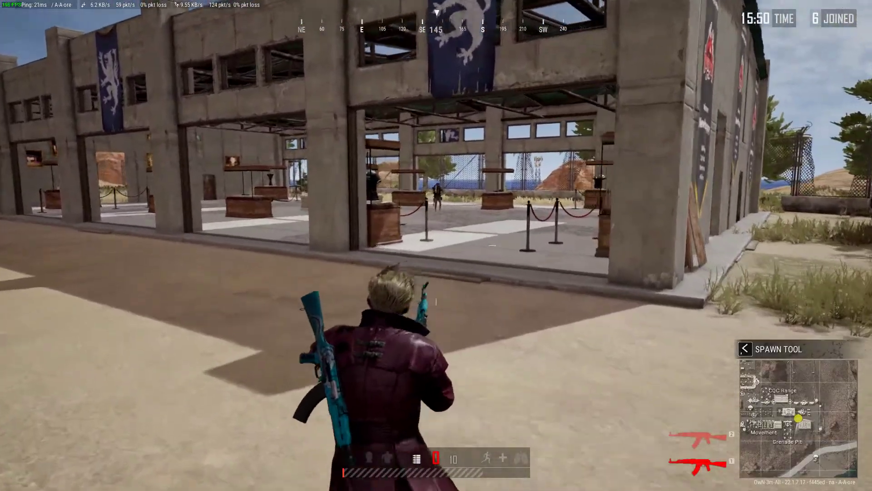
key(r)
right_click(437, 246)
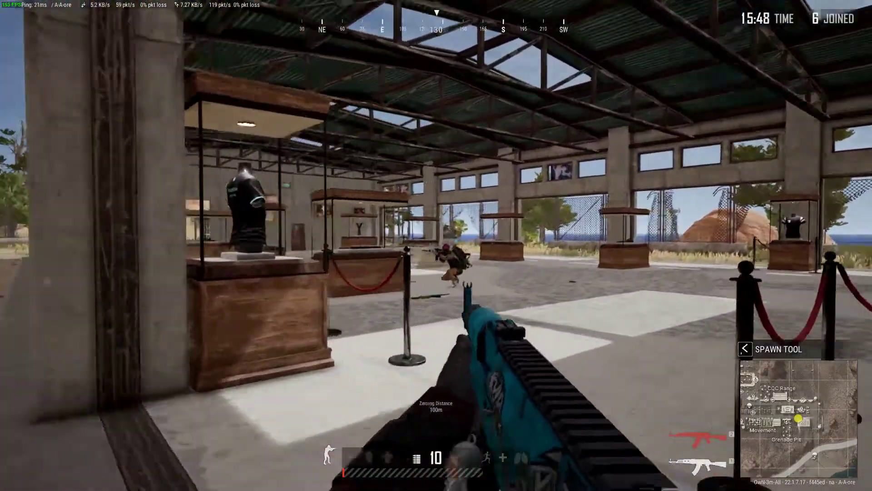
drag(436, 245, 436, 245)
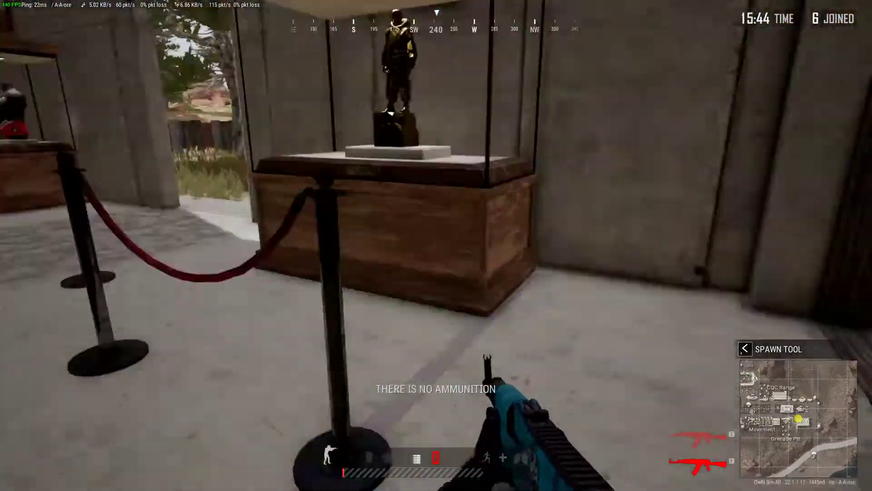
key(w)
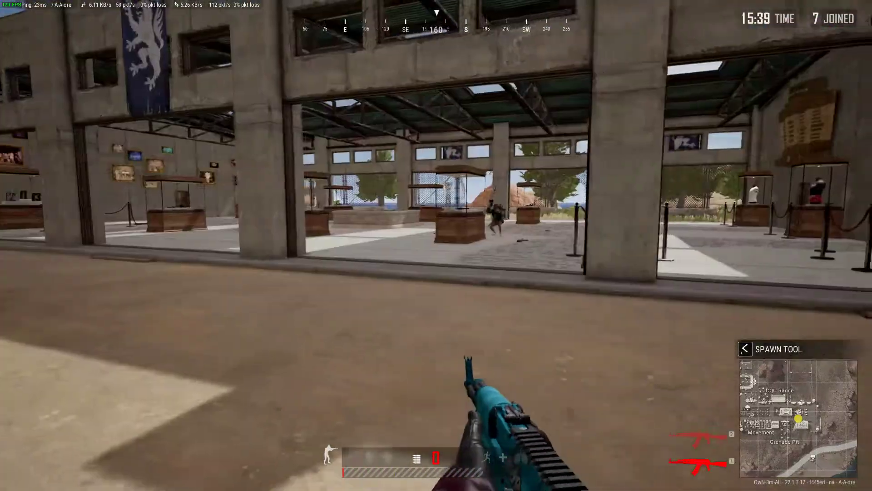
key(w)
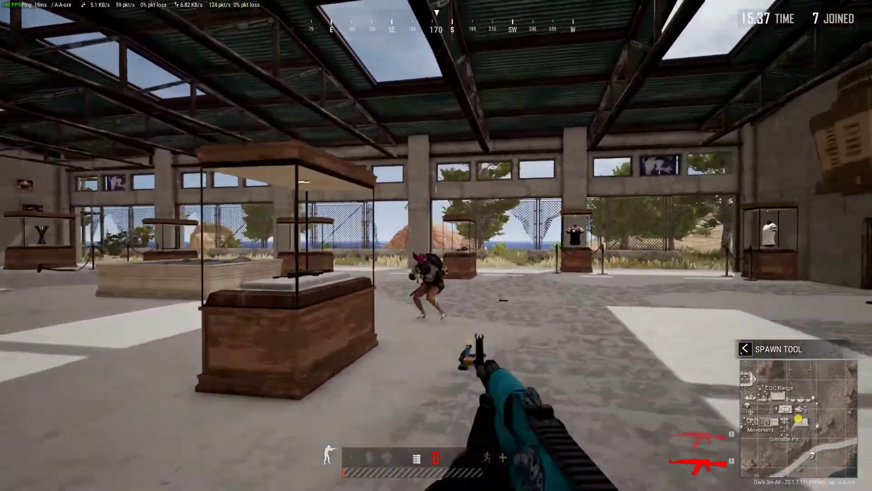
key(Tab)
key(Tab)
key(Escape)
key(Escape)
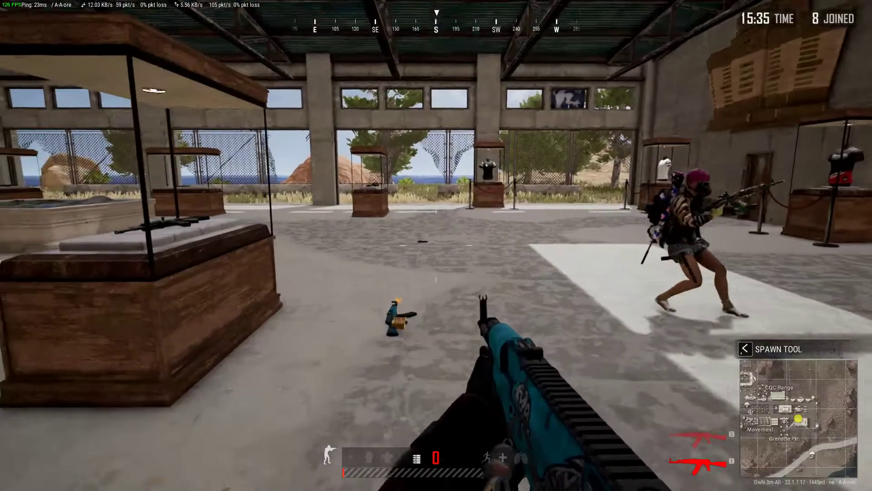
key(w)
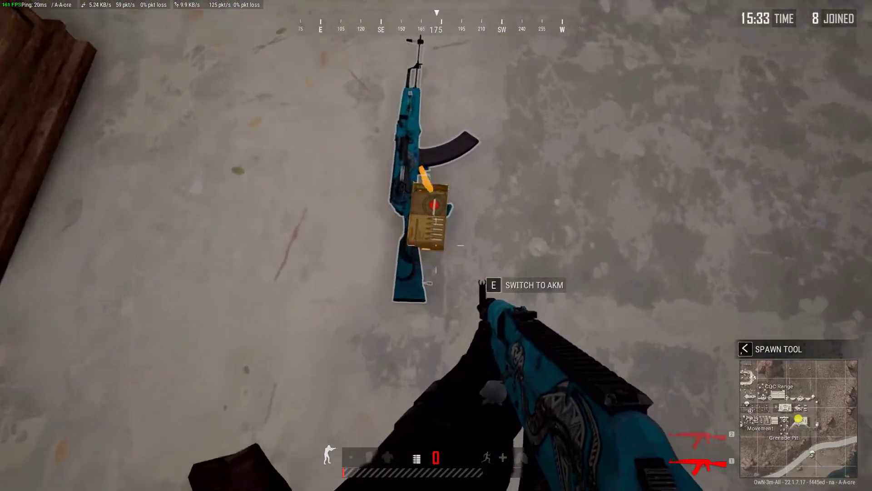
key(e)
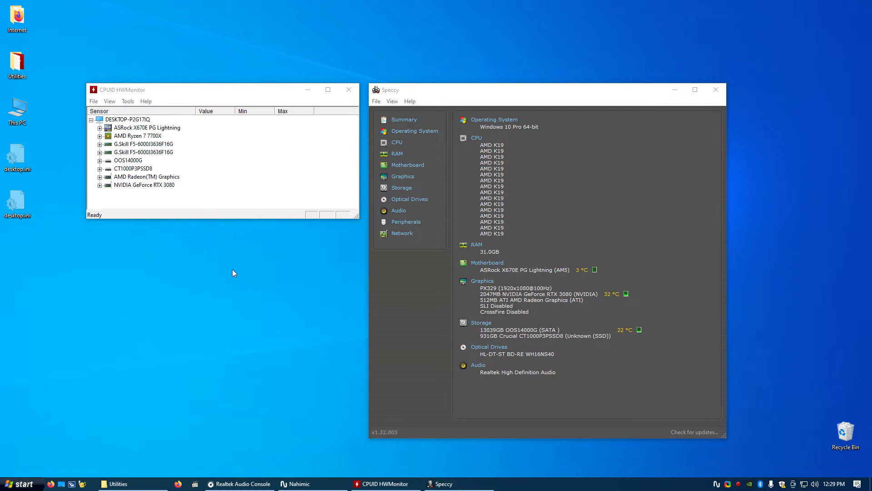
Open the Windows sound settings and show the properties of the Realtek(R) Audio Speakers playback device
right_click(814, 484)
click(805, 457)
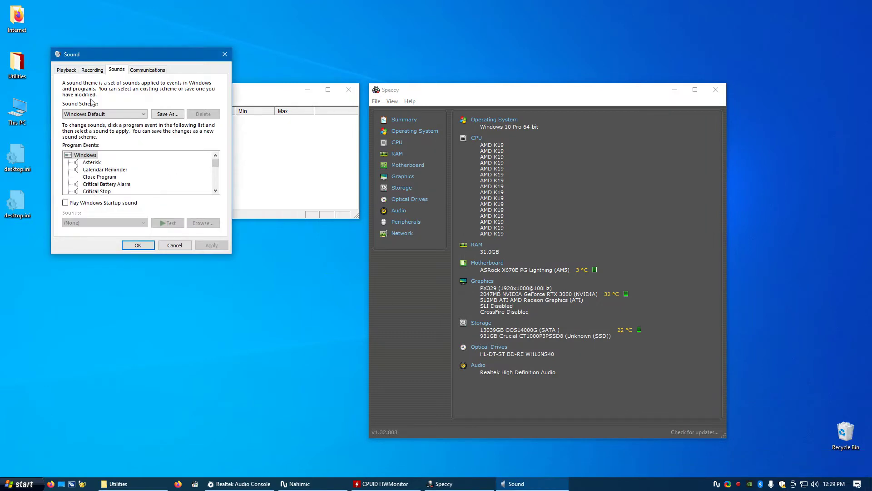
scroll(140, 177, down, 5)
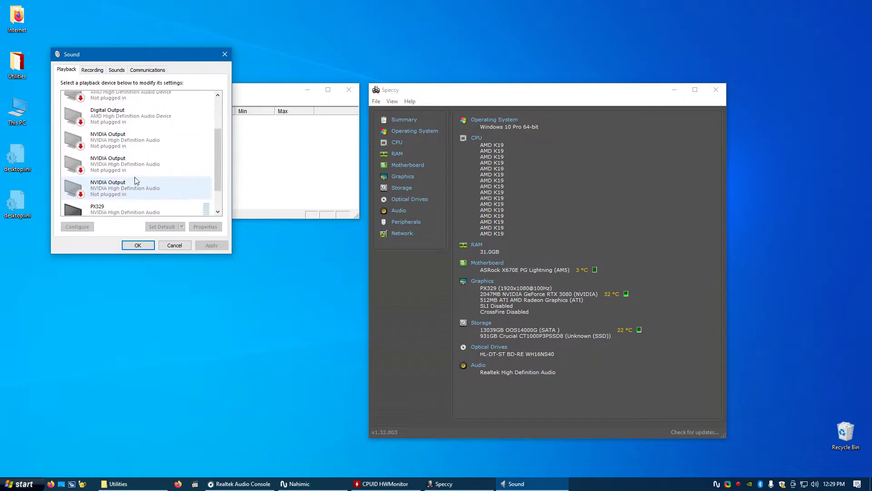
click(131, 210)
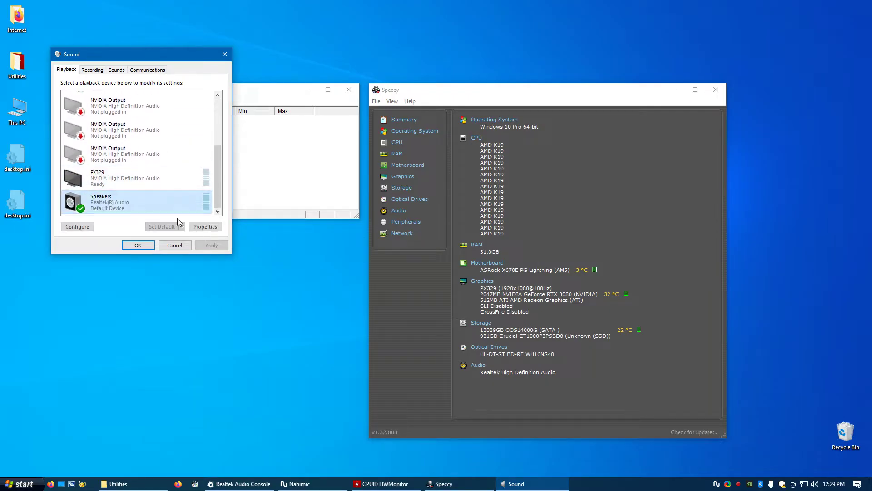
click(209, 229)
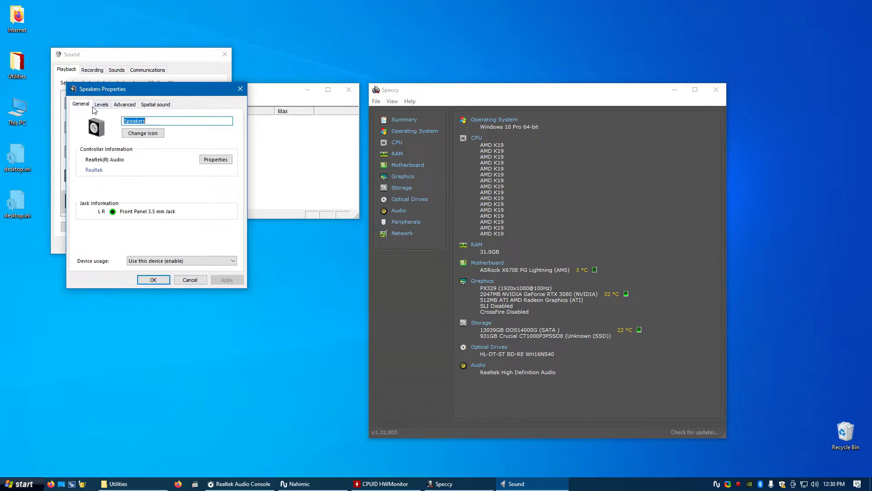
Check the speakers' levels, advanced and general properties for enhancement options, and close the sound settings
click(101, 106)
click(127, 106)
click(81, 106)
click(243, 93)
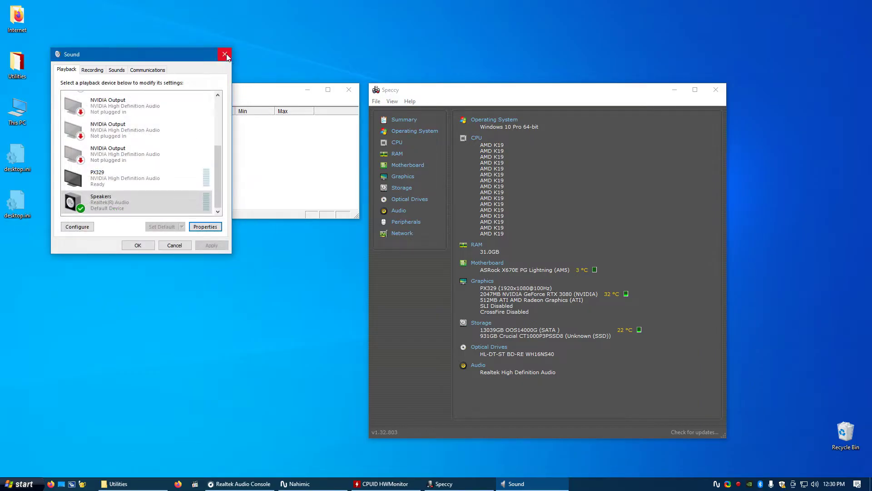
click(224, 54)
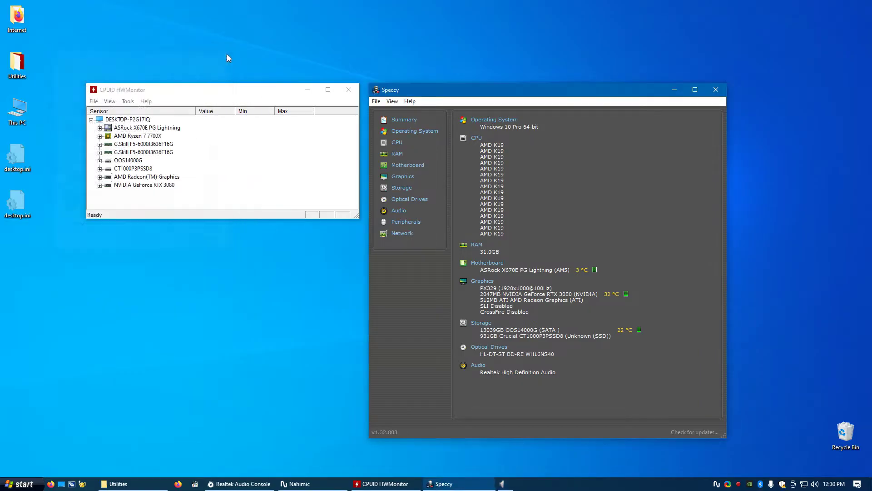
Switch to the Realtek Audio Console and look through the list of installed Windows apps for it
click(249, 485)
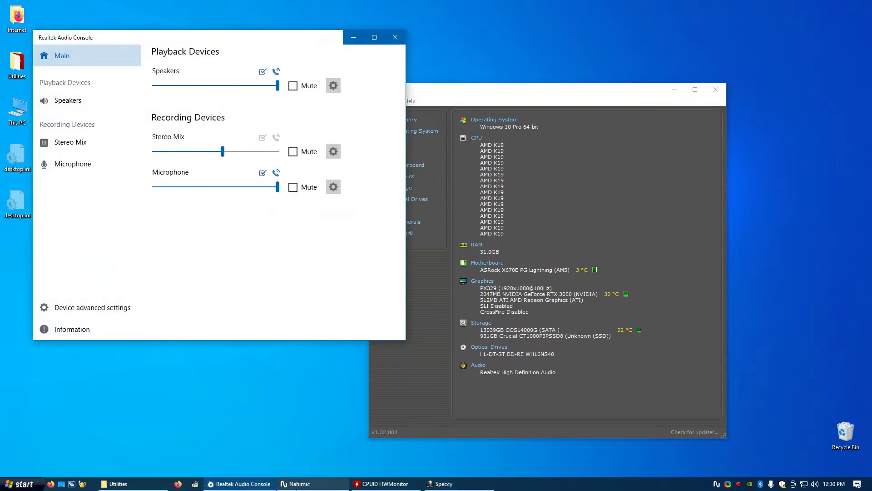
click(21, 484)
mouse_move(73, 450)
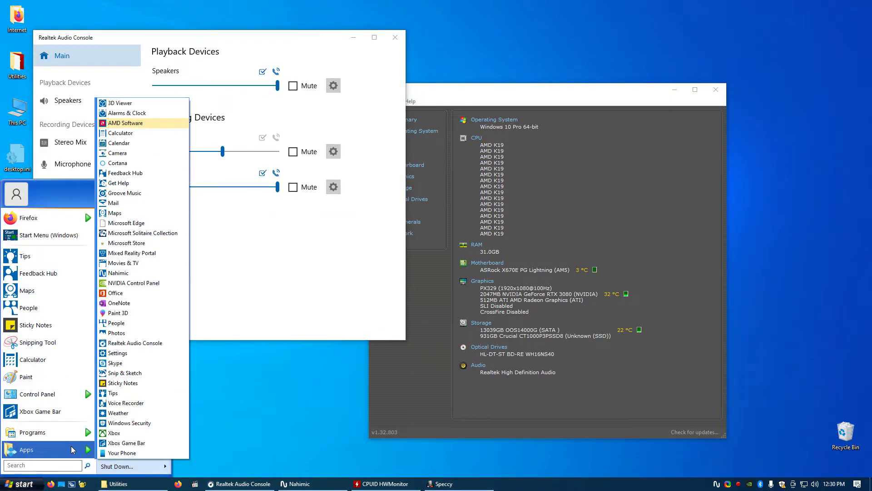
click(256, 413)
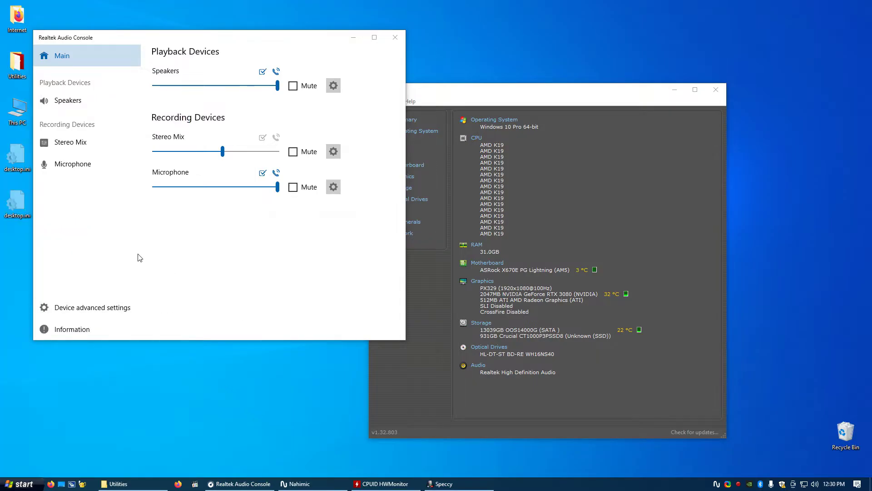
Review the Speakers' configuration choices in the audio console, keep Stereo, and play the speaker test
click(93, 100)
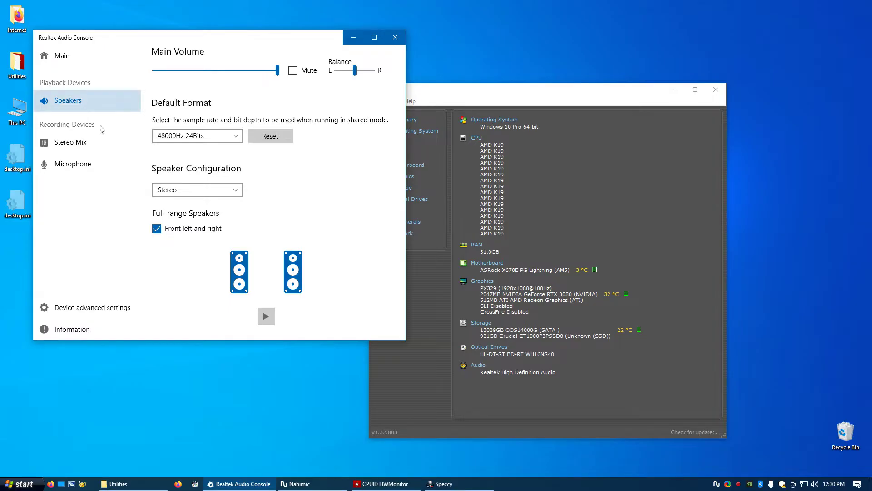
click(232, 190)
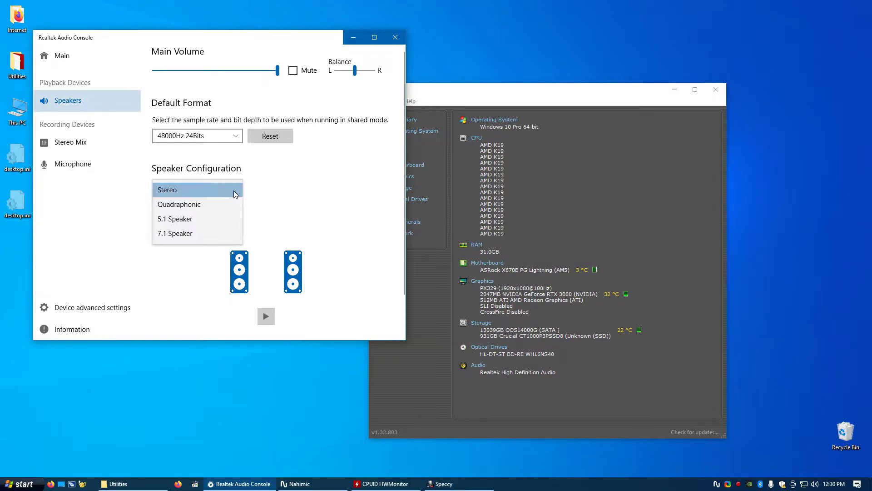
click(233, 190)
click(262, 319)
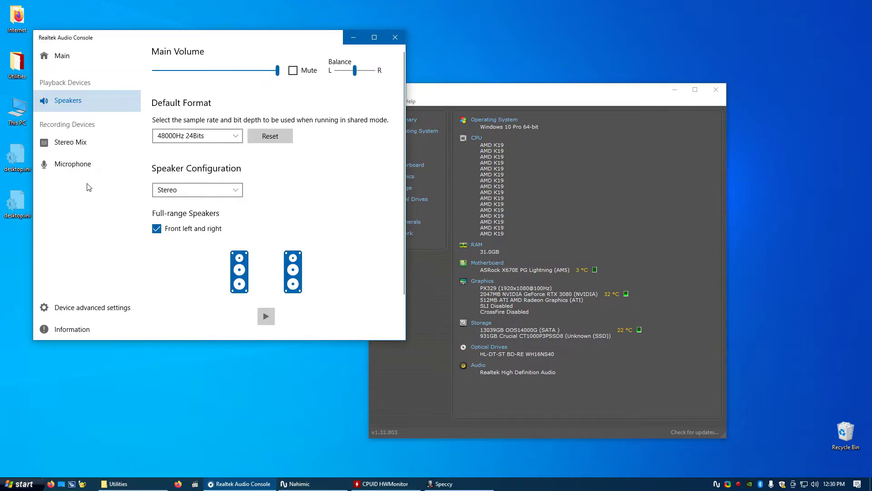
Review the connector, playback device and recording device options in the audio console's device advanced settings
click(117, 308)
scroll(262, 252, down, 2)
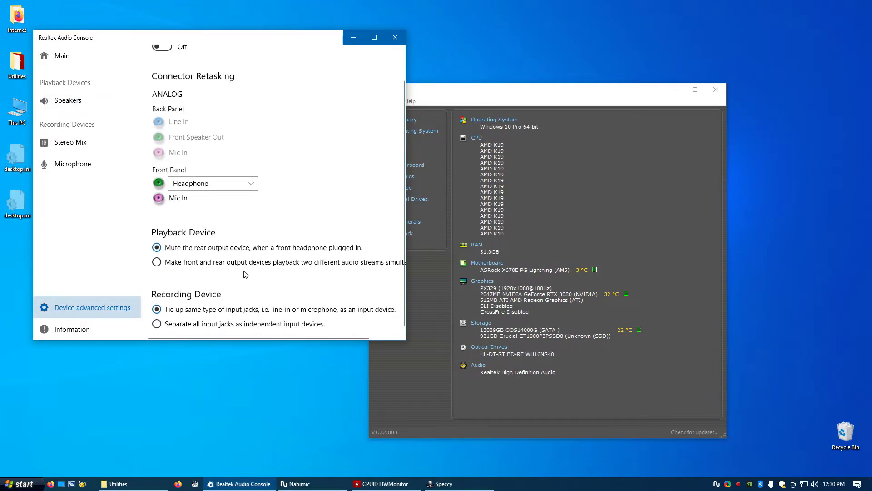
scroll(236, 255, up, 2)
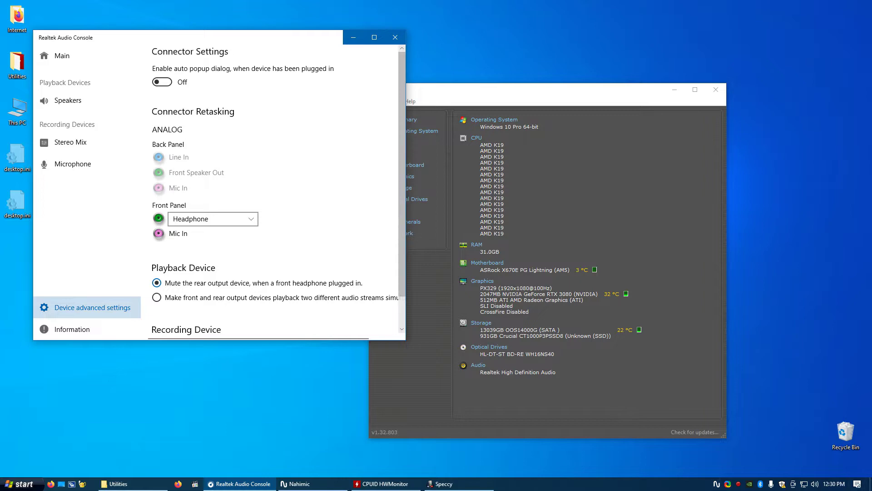
Switch to Nahimic, select the Gaming audio profile and turn off its Surround Sound effect
click(340, 488)
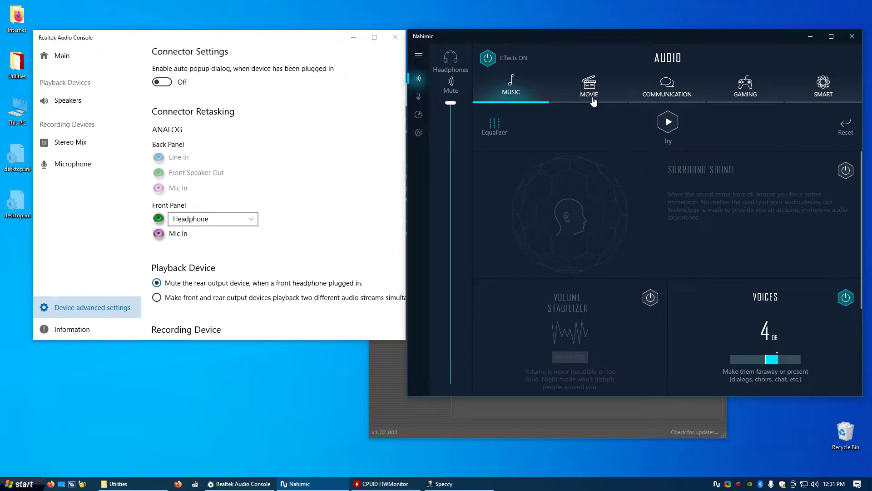
click(745, 86)
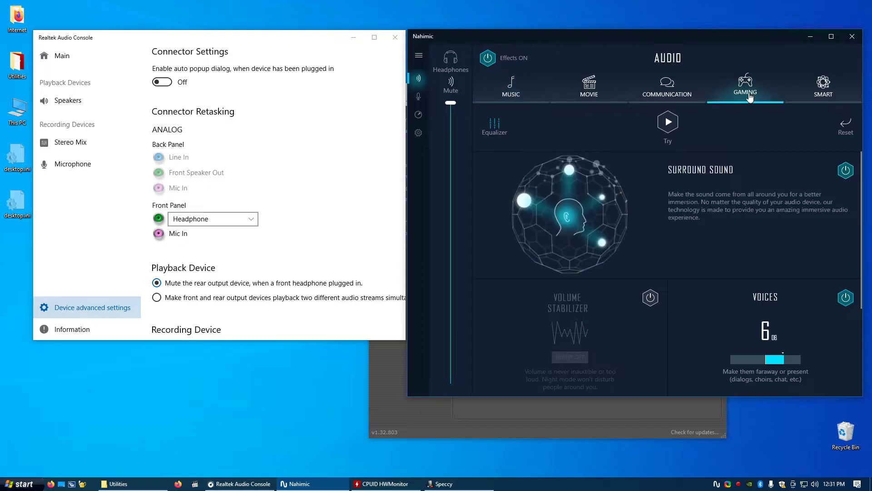
drag(678, 48, 445, 51)
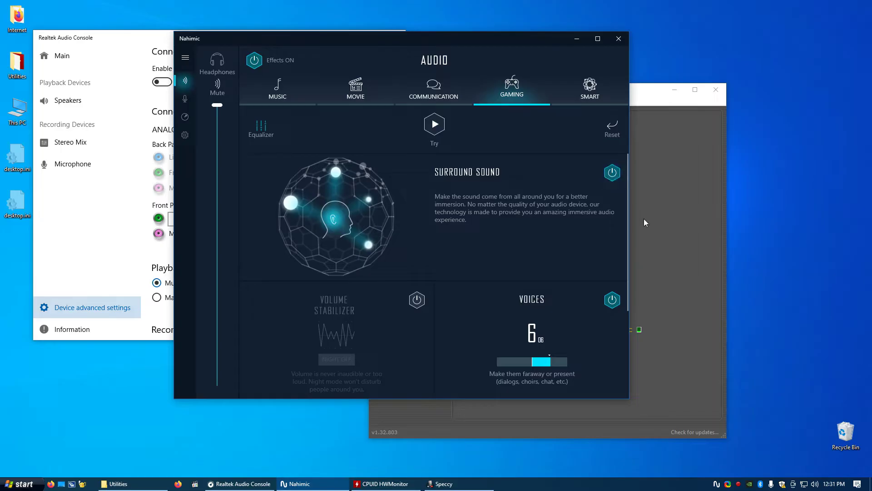
click(611, 179)
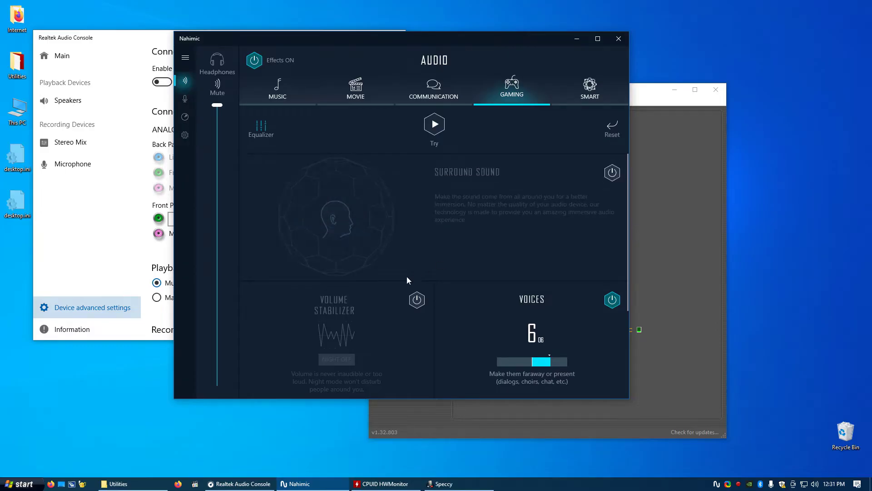
Turn on the Volume Stabilizer for the Gaming profile and review the Voices, Bass and Treble effects
scroll(459, 233, down, 1)
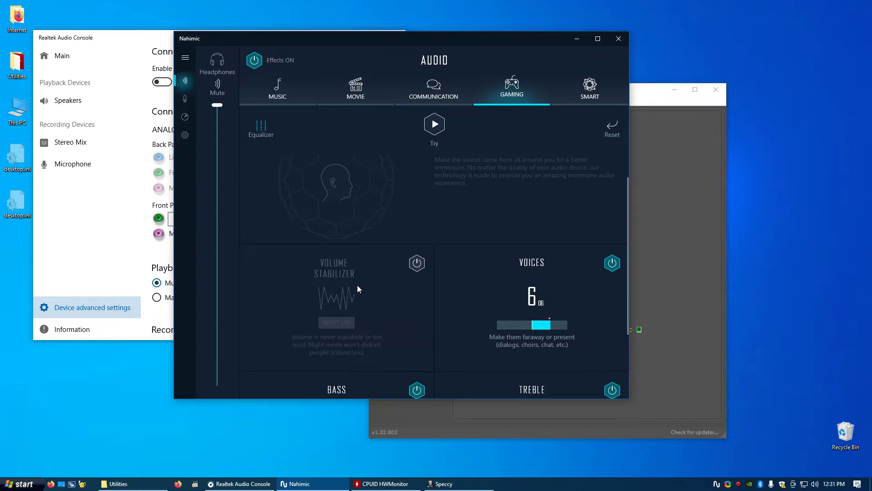
click(416, 264)
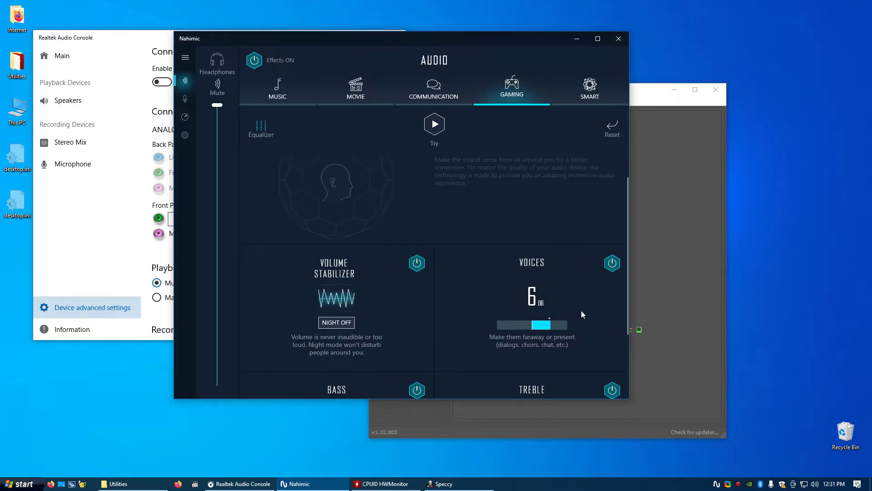
scroll(565, 303, down, 3)
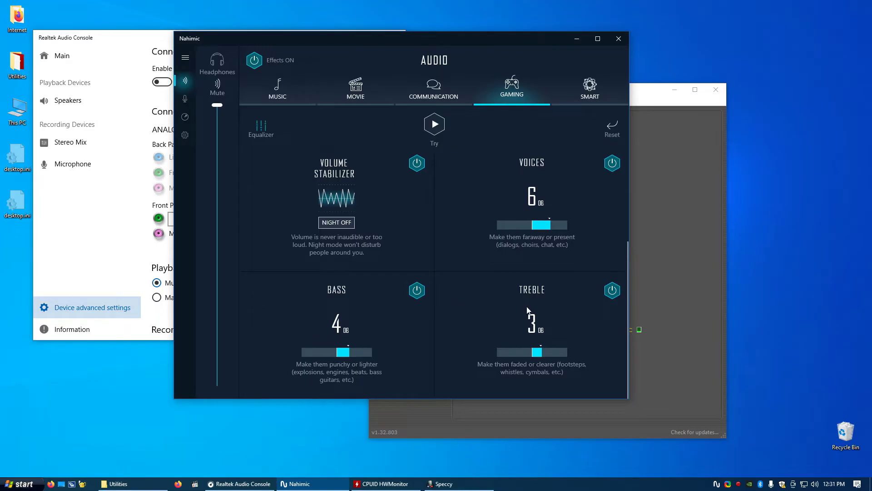
scroll(517, 311, up, 4)
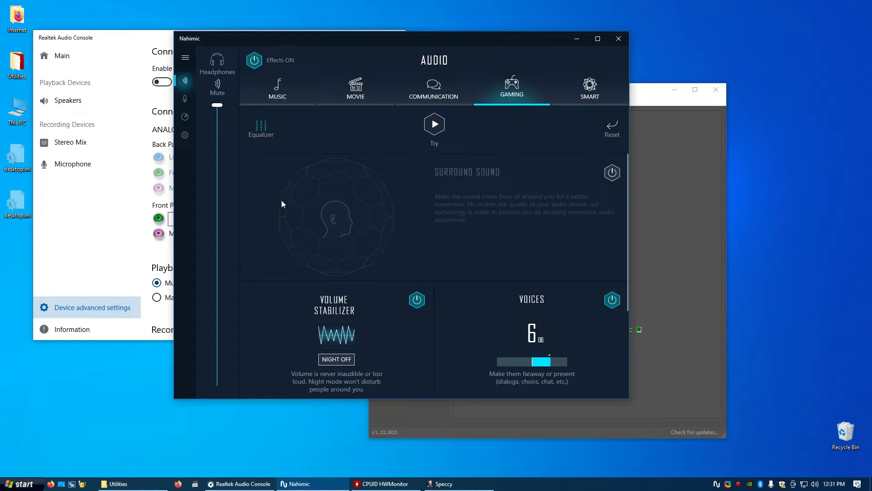
In the Gaming equalizer, lower the 32Hz band, slightly raise the 64Hz to 16kHz bands, and try out the sound
click(261, 130)
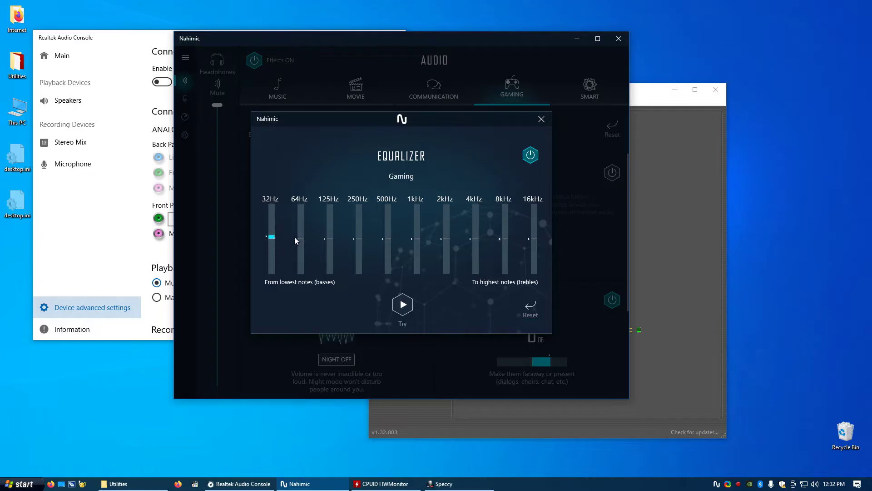
drag(272, 237, 535, 236)
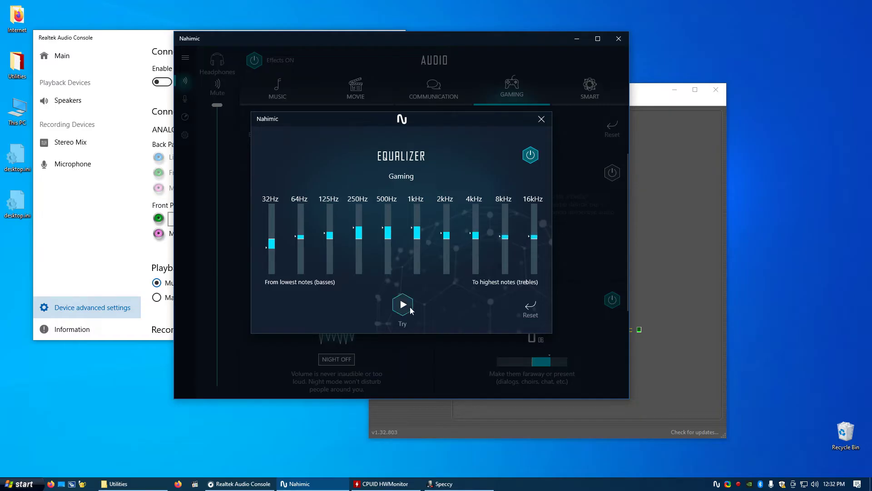
click(403, 304)
click(404, 308)
click(542, 119)
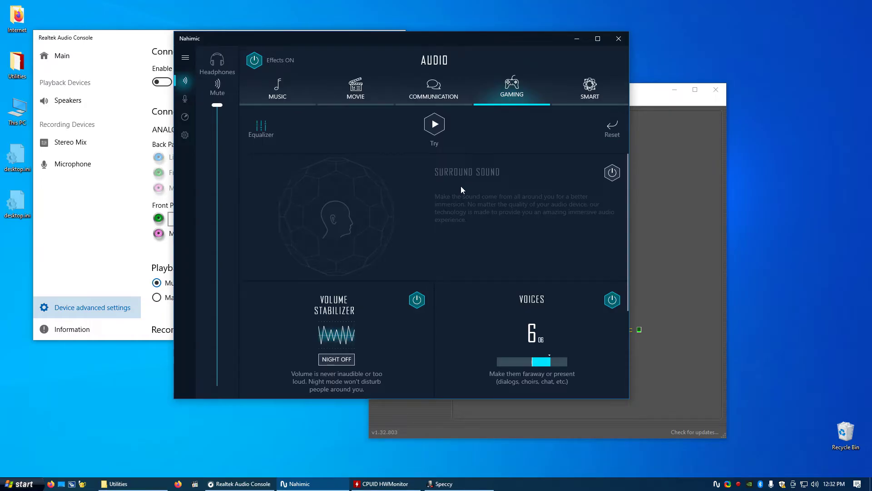
Open the Windows sound settings and show the Realtek(R) Audio Speakers' properties next to the Nahimic window
scroll(540, 200, down, 3)
scroll(523, 214, up, 3)
right_click(815, 484)
click(815, 461)
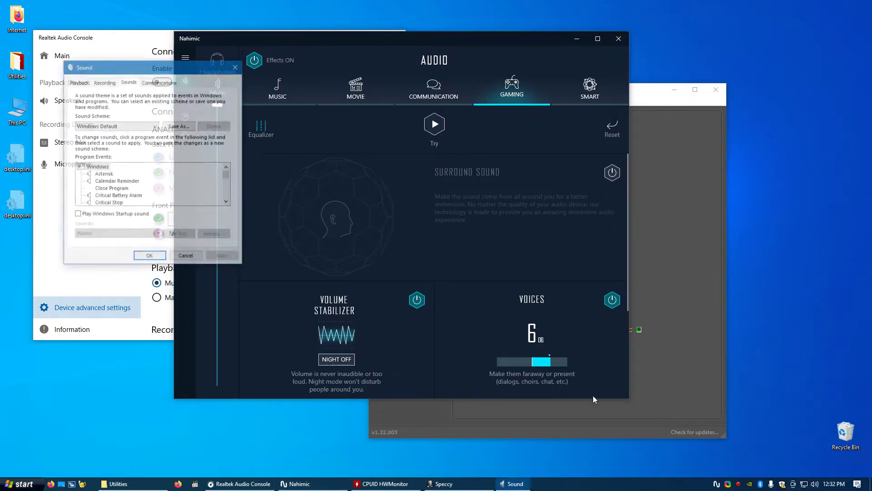
click(84, 82)
click(104, 81)
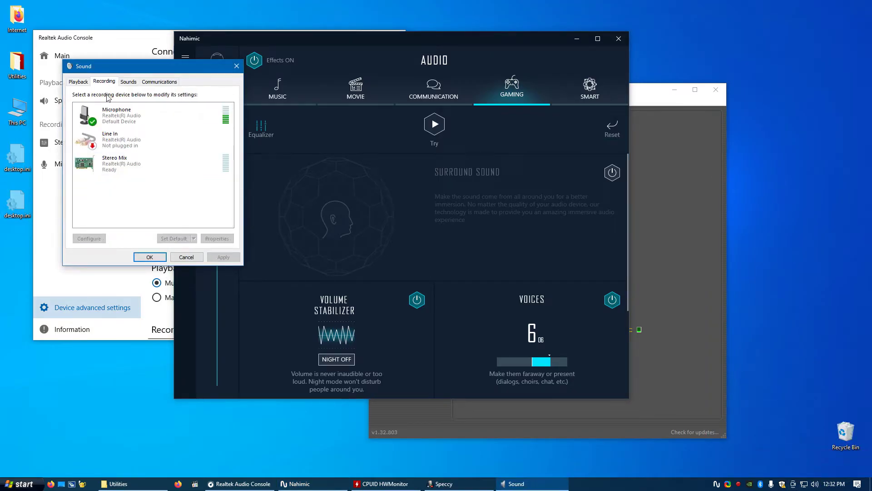
click(78, 81)
scroll(147, 209, down, 5)
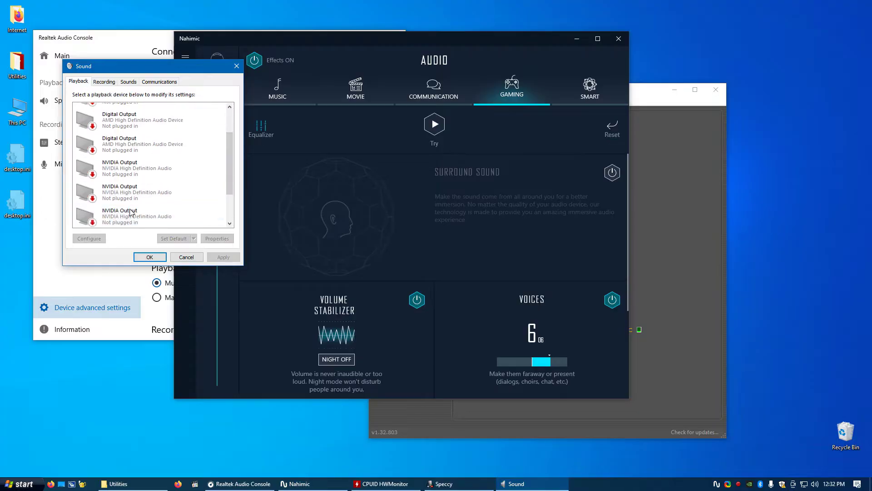
right_click(138, 208)
click(172, 280)
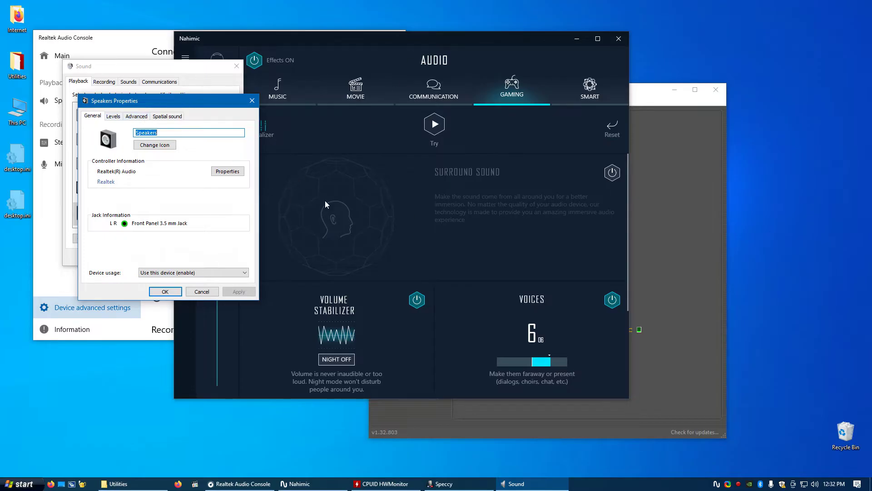
drag(360, 59, 578, 58)
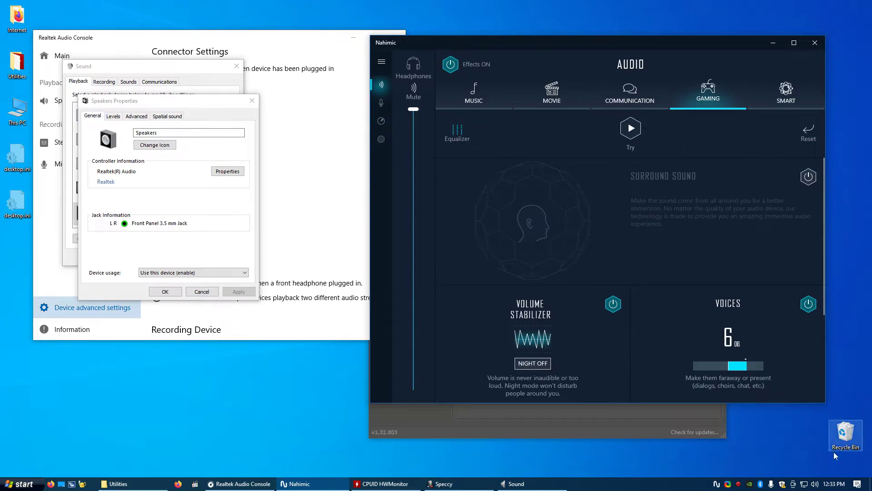
right_click(738, 483)
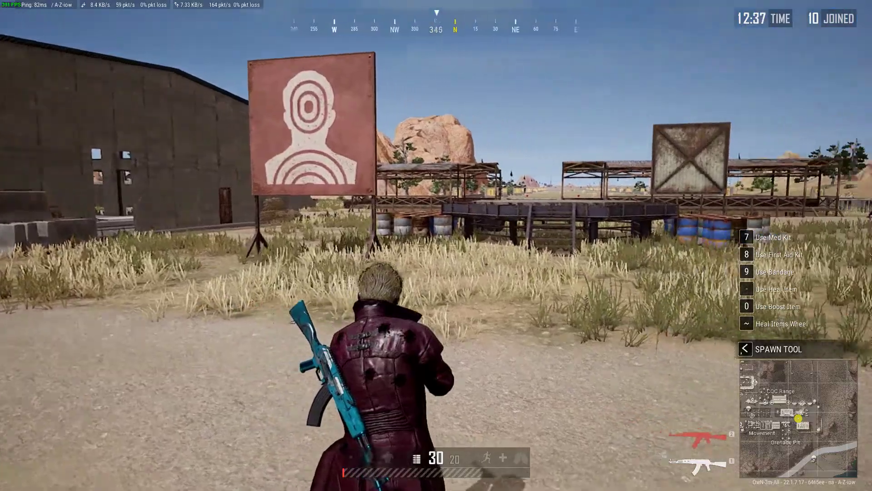
key(v)
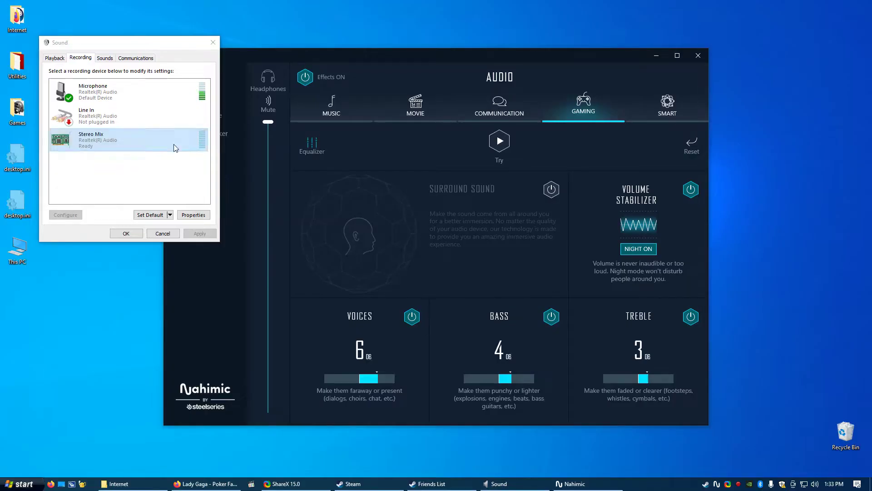
Turn off all Nahimic audio effects and close both the Windows sound settings and Nahimic
click(213, 42)
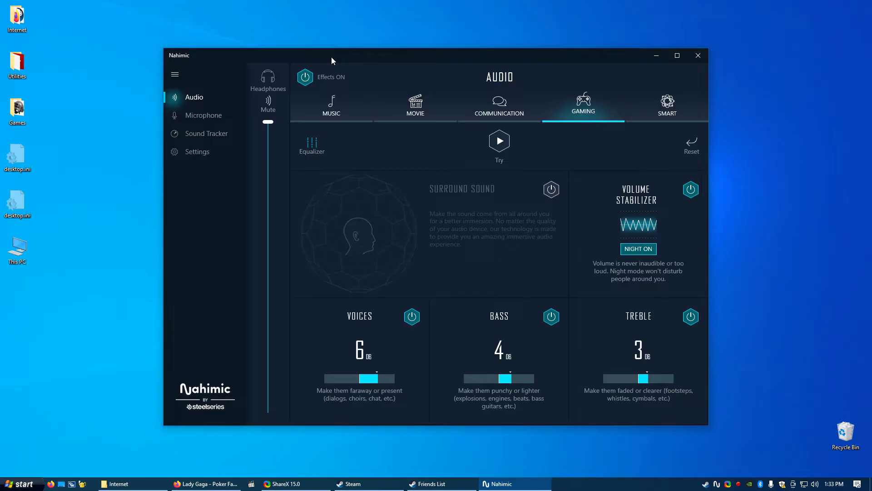
click(305, 77)
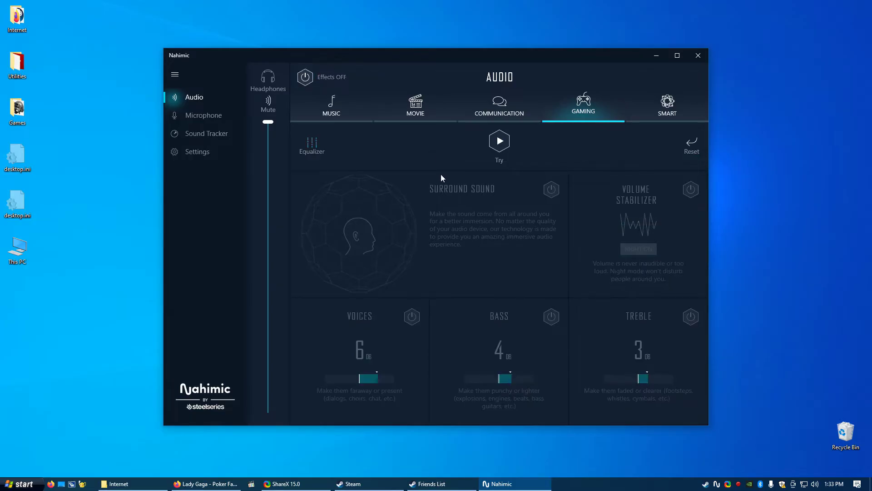
click(701, 61)
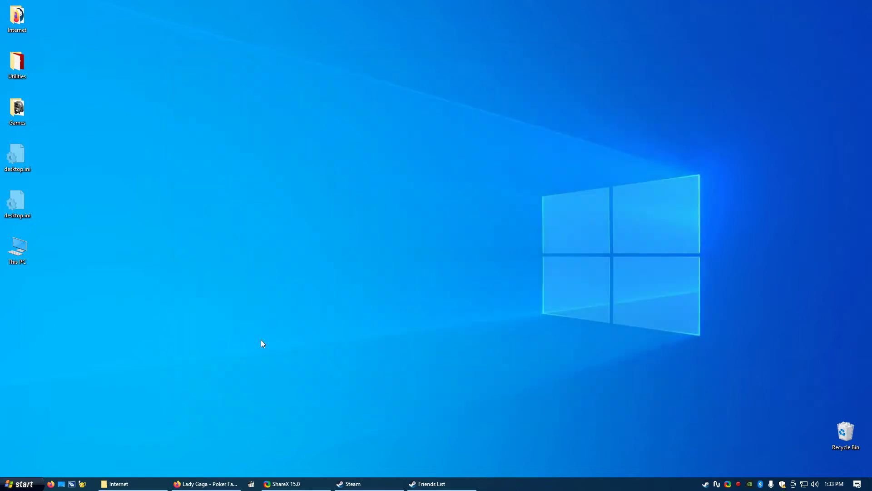
Switch to Firefox, open the Google home page in a new tab and close the YouTube video's tab
click(210, 483)
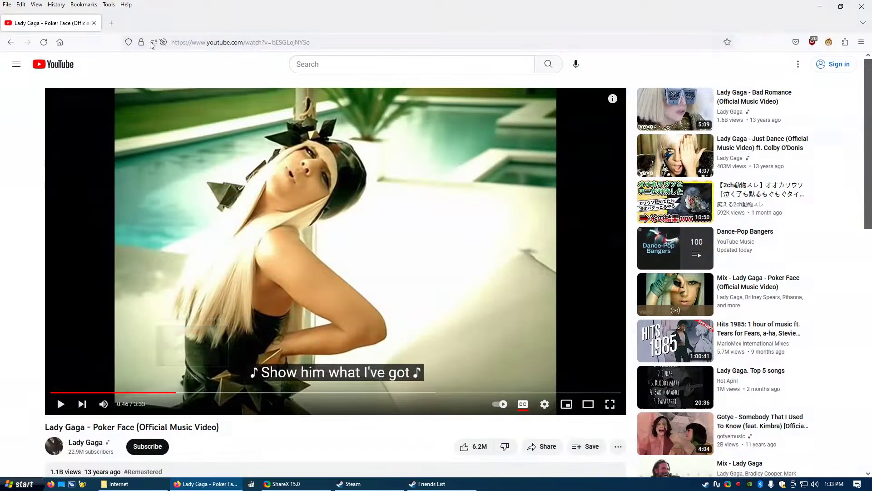
click(107, 23)
click(60, 42)
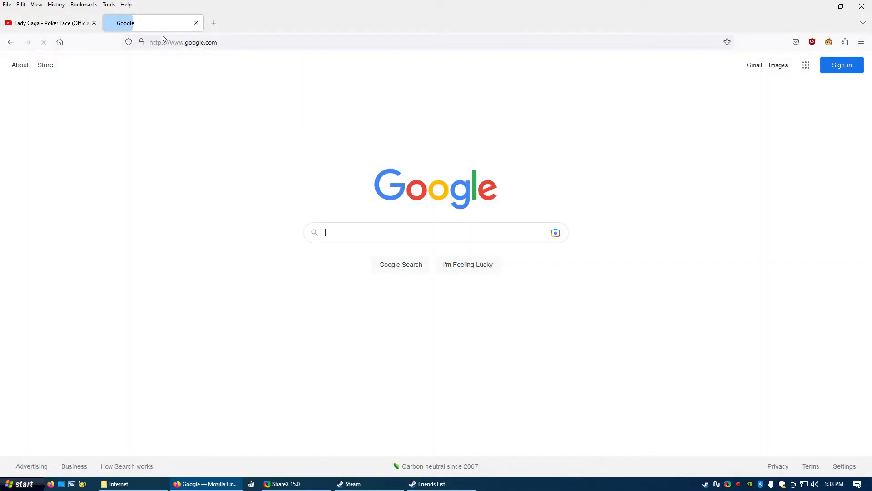
click(94, 23)
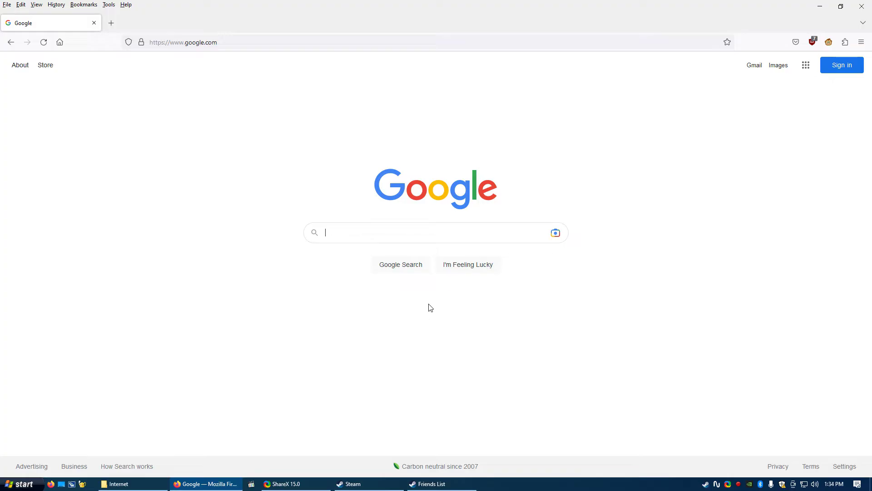
Search Google for "reddit enable enhancements loudness equalization"
text(redd)
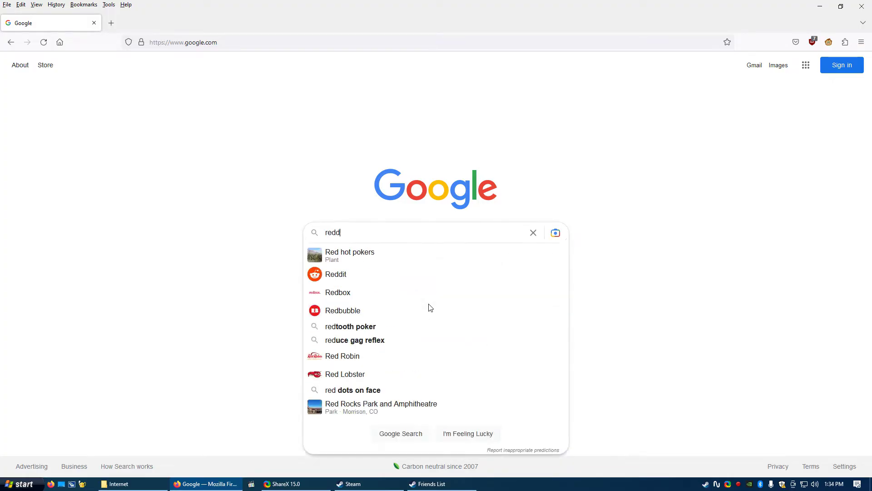
text(it enable au)
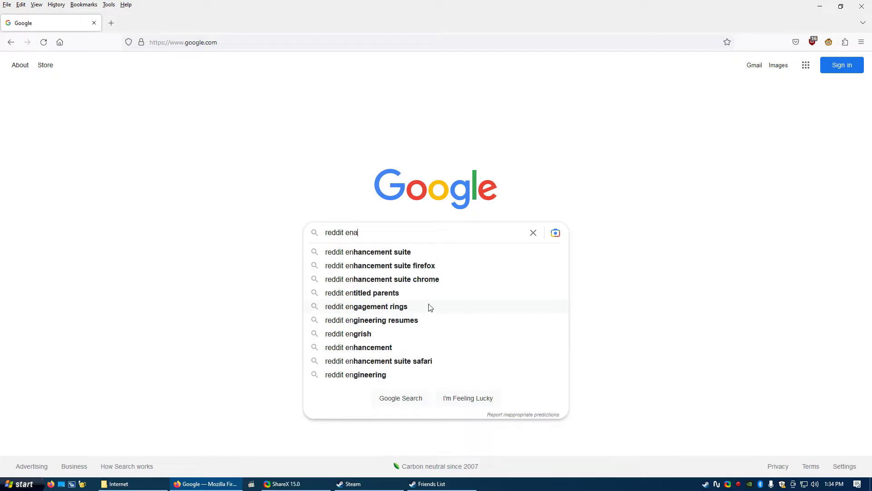
key(BackSpace)
key(BackSpace)
text(e)
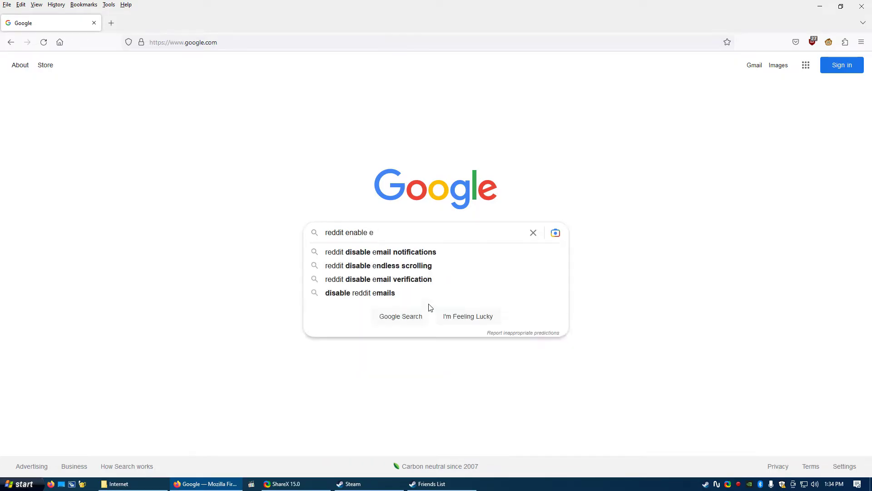
text(nhancem)
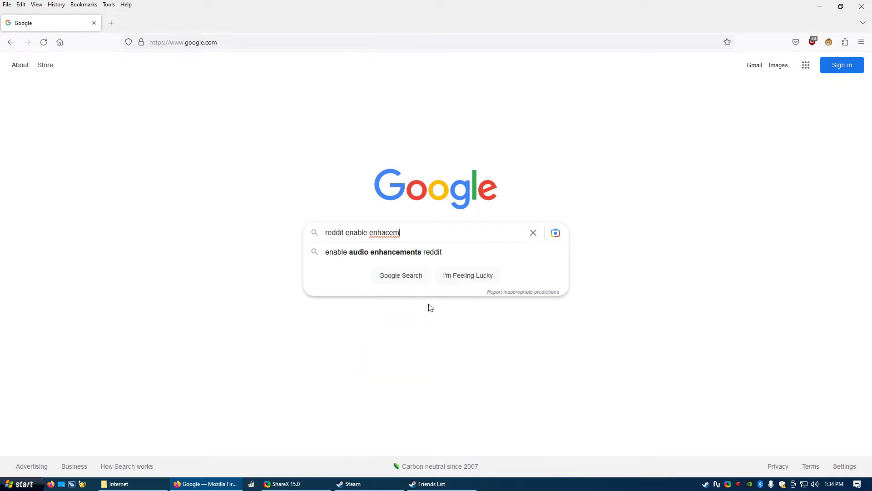
key(BackSpace)
key(BackSpace)
key(BackSpace)
text(ncements audio equ)
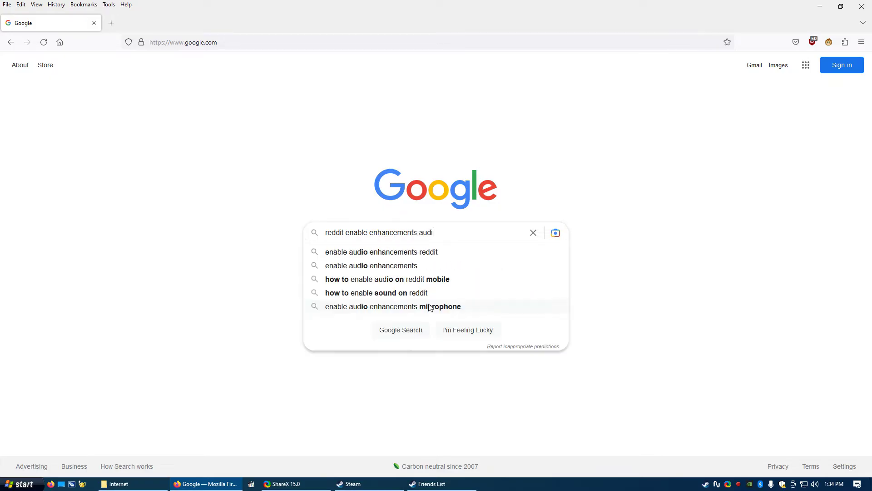
key(BackSpace)
key(BackSpace)
key(BackSpace)
key(BackSpace)
key(BackSpace)
key(BackSpace)
key(BackSpace)
key(BackSpace)
key(BackSpace)
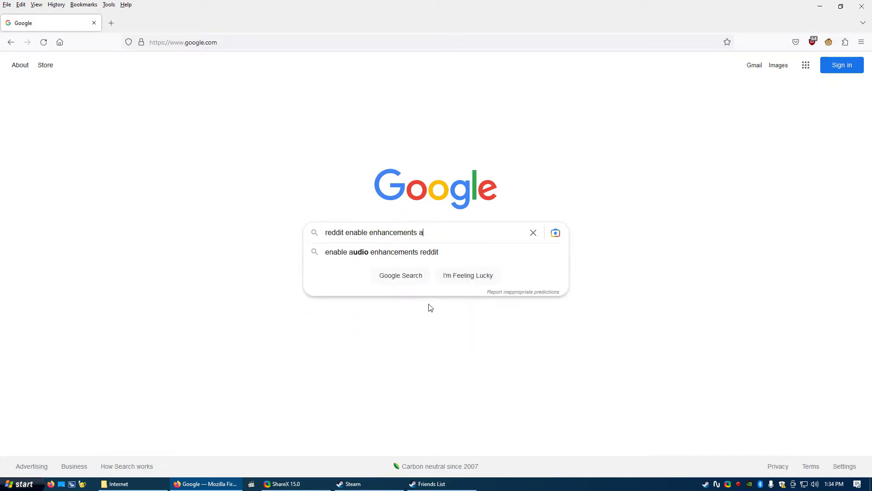
text(loudness equilization)
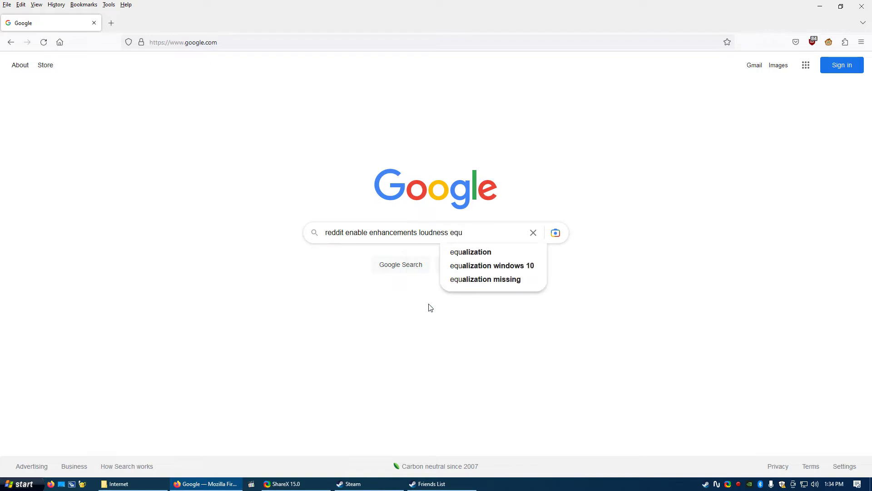
click(512, 257)
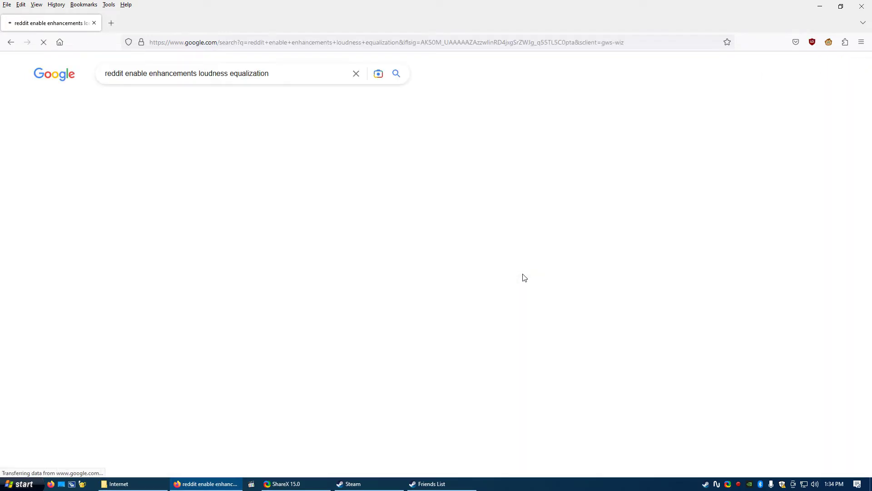
Refine the Google search to "reddit enable enhancements loudness equalization registry"
click(299, 67)
text(reg)
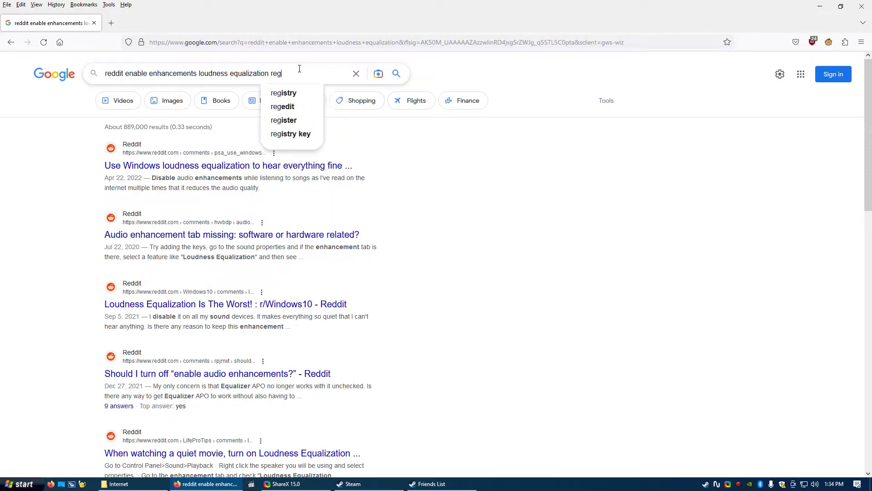
text(istry)
key(Return)
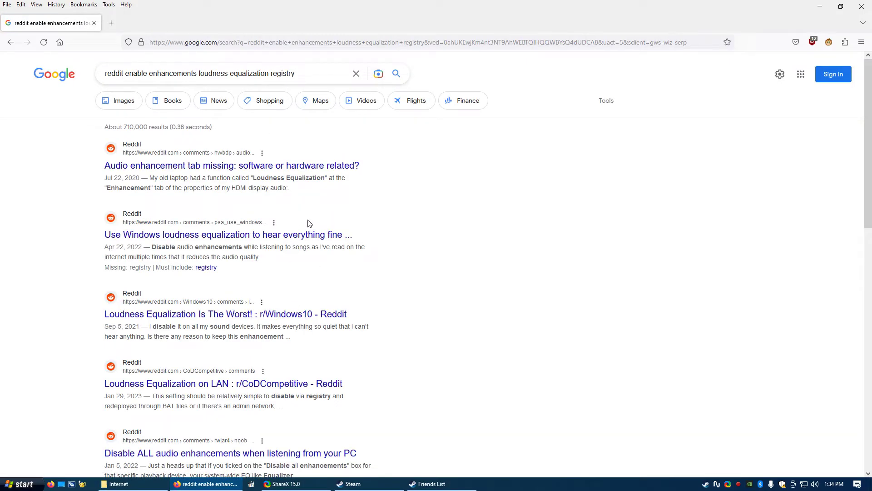
Open the Reddit thread "Audio enhancement tab missing: software or hardware related?", expand its entire discussion and read the original poster's registry solution
click(293, 167)
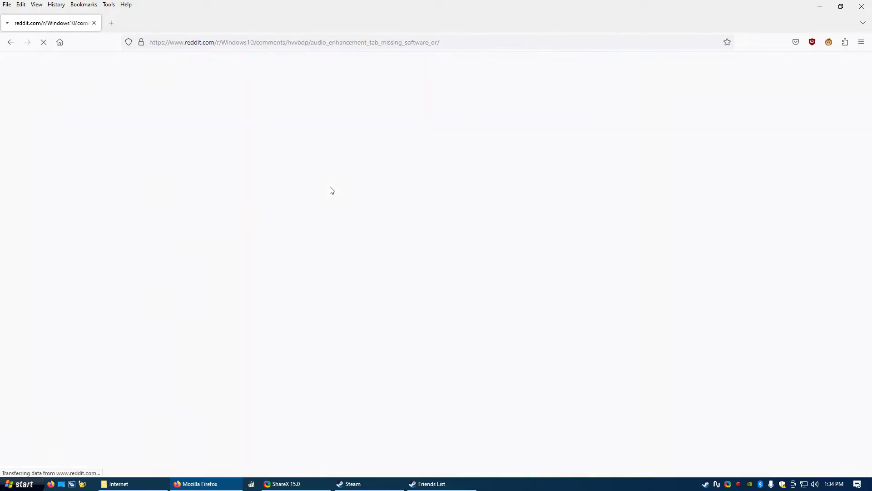
scroll(512, 295, down, 15)
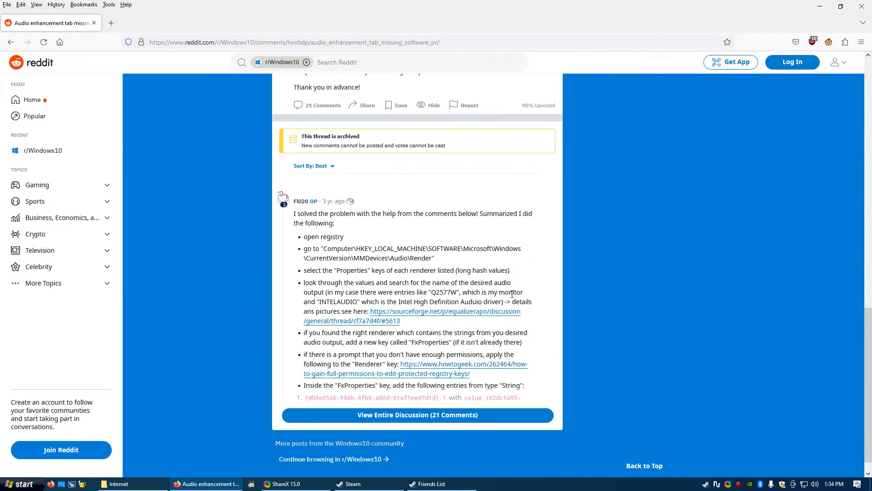
scroll(518, 291, down, 3)
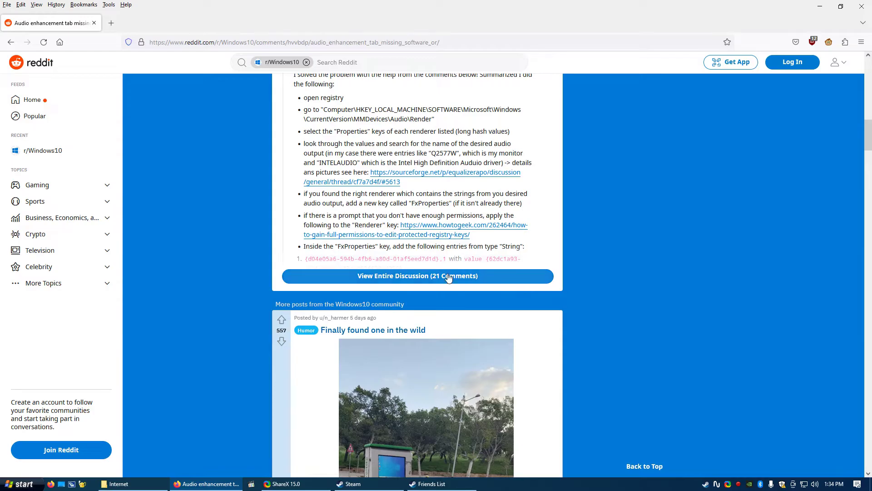
click(500, 275)
scroll(493, 265, up, 7)
scroll(481, 237, up, 6)
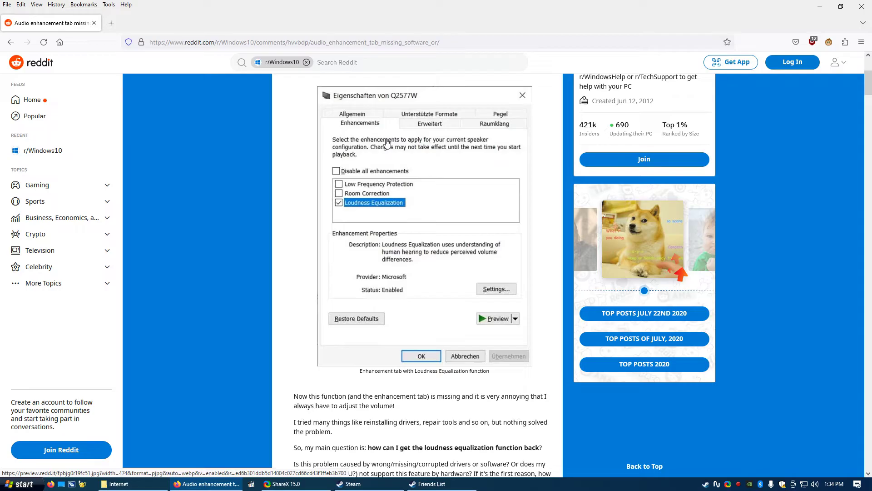
scroll(552, 291, down, 5)
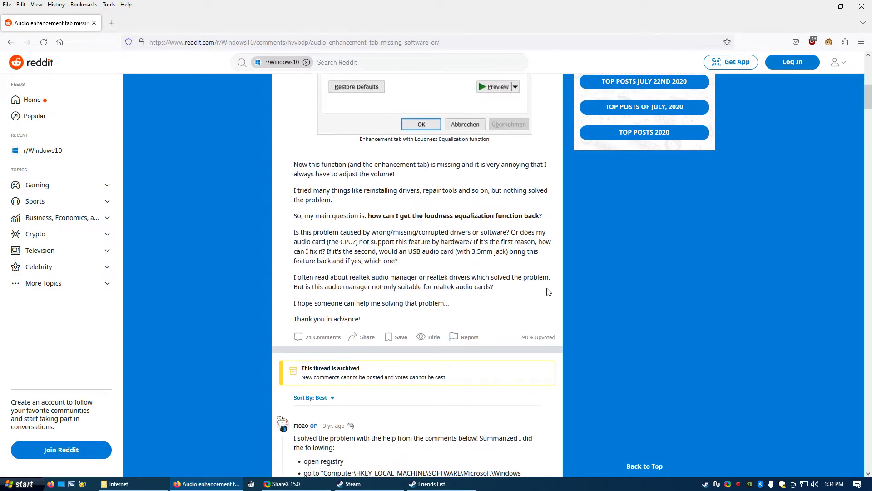
scroll(512, 281, down, 5)
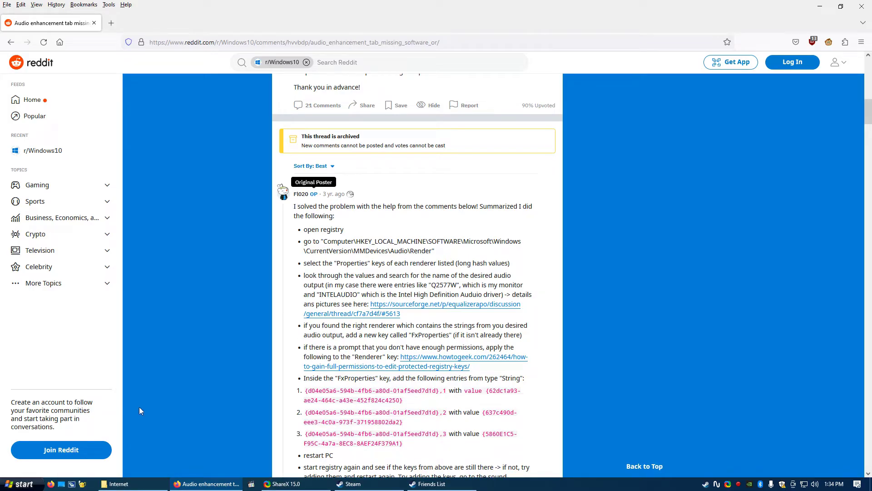
Launch Registry Editor (regedit) and place its window beside the Reddit instructions
key(super)
text(reged)
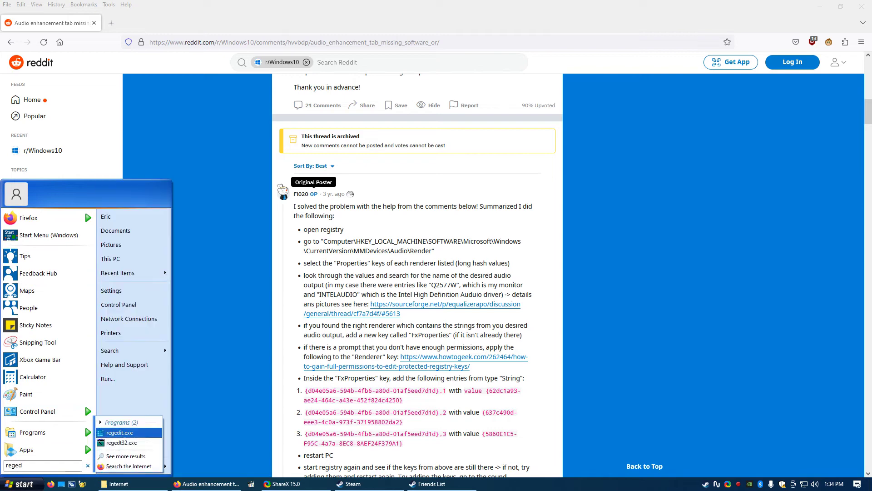
text(it)
key(Return)
drag(258, 43, 756, 100)
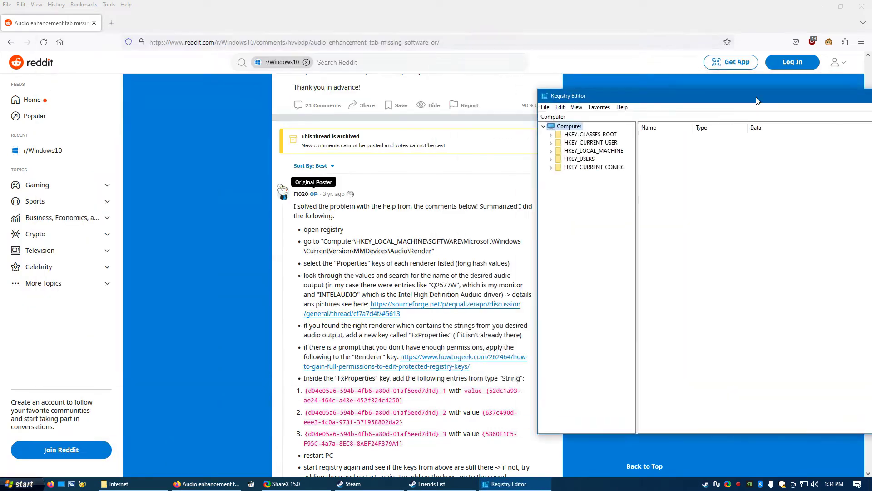
Copy the path HKEY_LOCAL_MACHINE\SOFTWARE\Microsoft\Windows\CurrentVersion\MMDevices\Audio from the Reddit comment and go to it in Registry Editor
drag(356, 241, 409, 253)
key(ctrl+c)
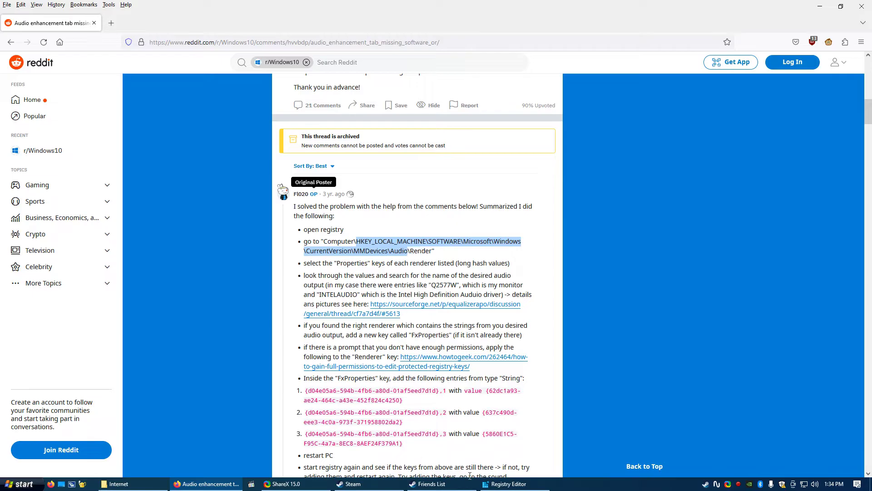
click(504, 483)
click(614, 117)
key(ctrl+v)
key(shift+Home)
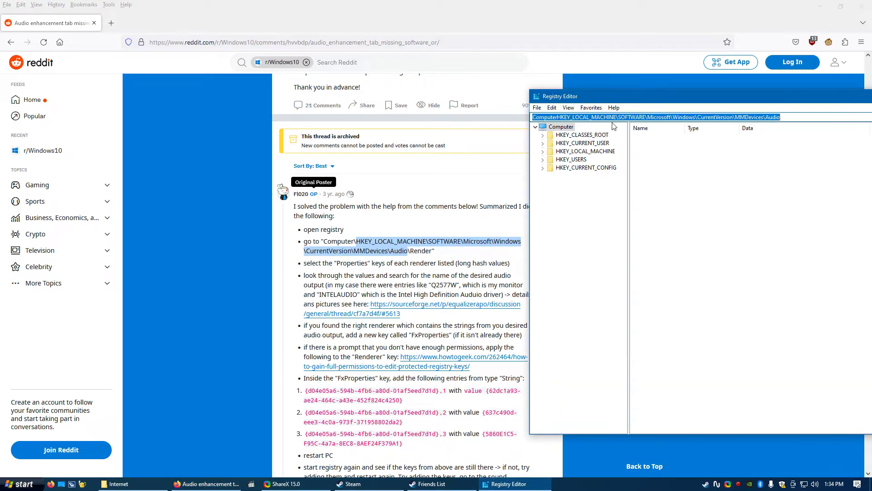
key(Return)
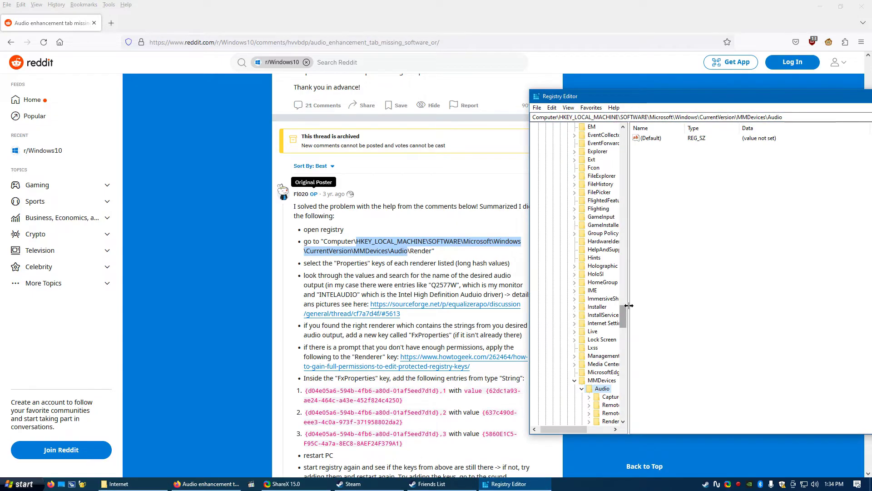
Expand the Render key under Audio with full renderer names visible, and show the Properties values of renderer {122abcb5-7a69-40e9-9184-eea39064520e}
drag(629, 305, 682, 306)
click(615, 421)
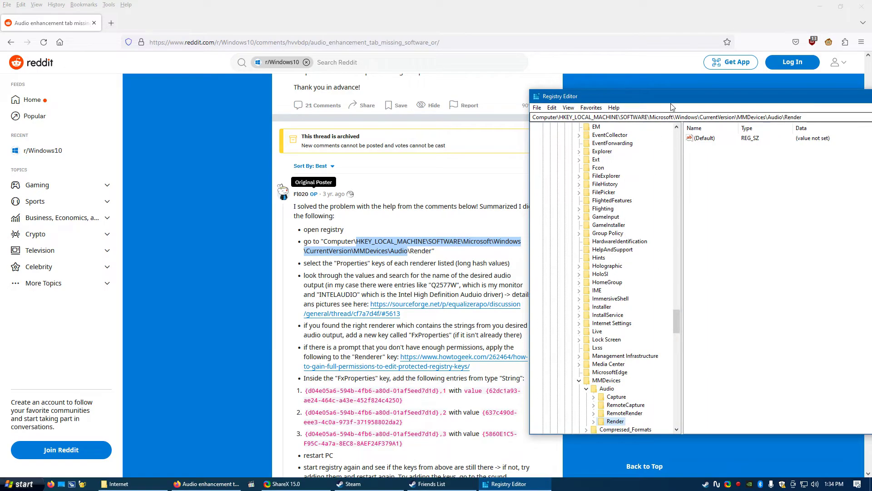
drag(675, 98, 590, 77)
click(509, 401)
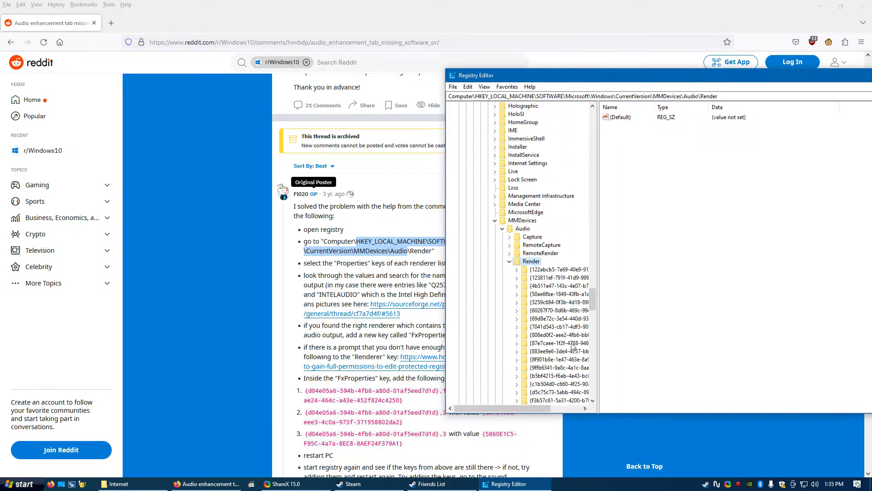
scroll(573, 347, down, 3)
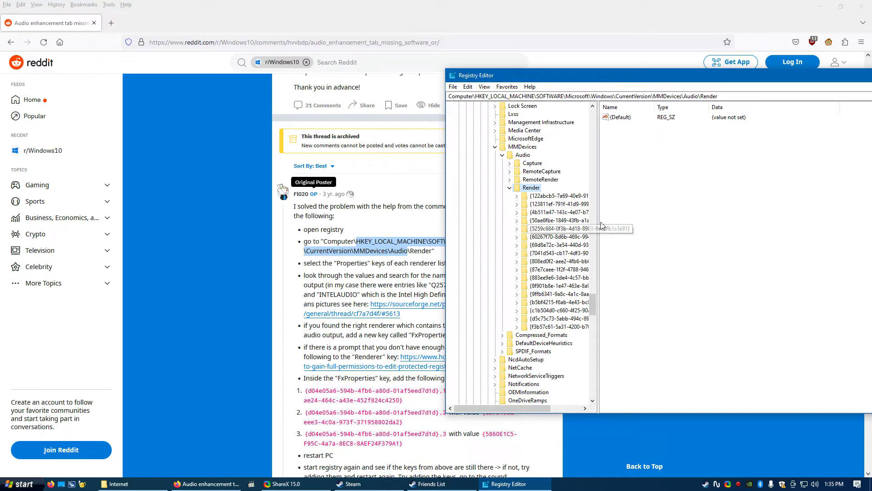
drag(598, 225, 682, 227)
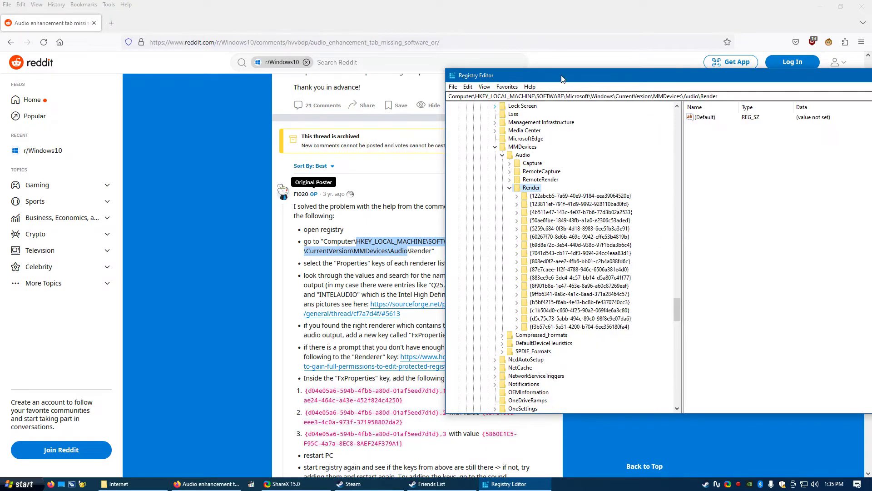
drag(562, 78, 308, 69)
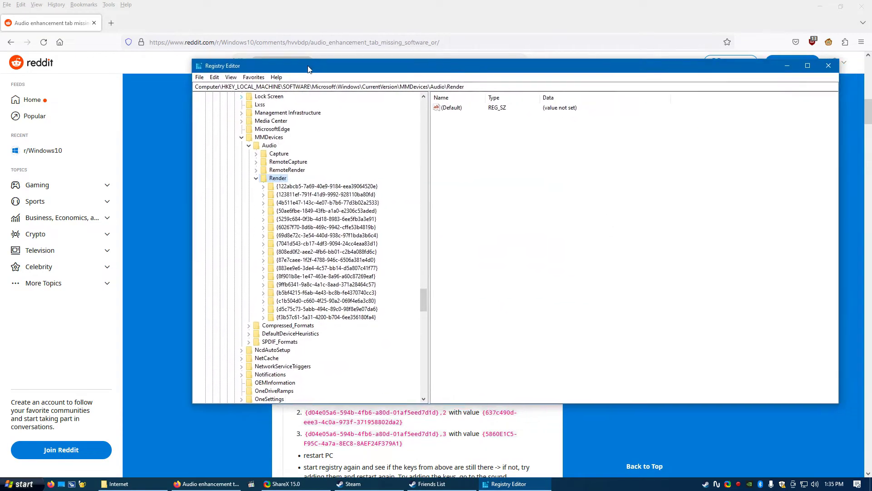
click(264, 186)
click(286, 204)
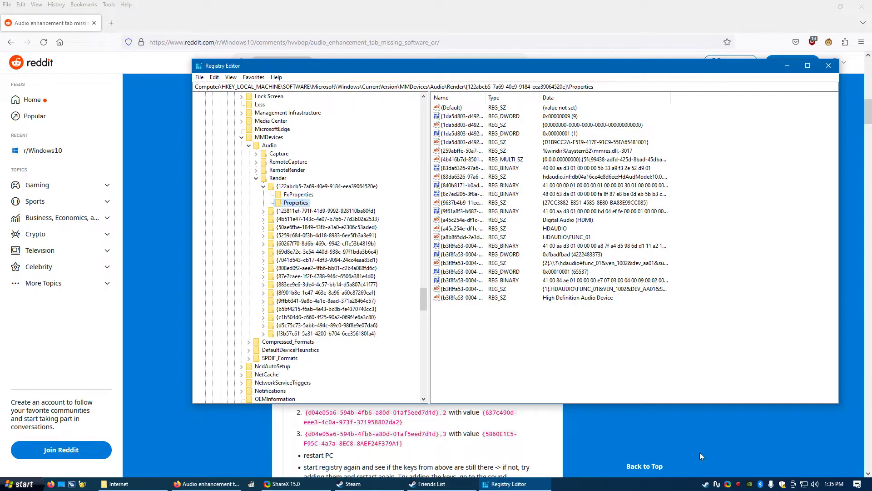
Open the Windows Sound playback device list and bring the Realtek(R) Audio Speakers entry into view
right_click(815, 484)
click(793, 456)
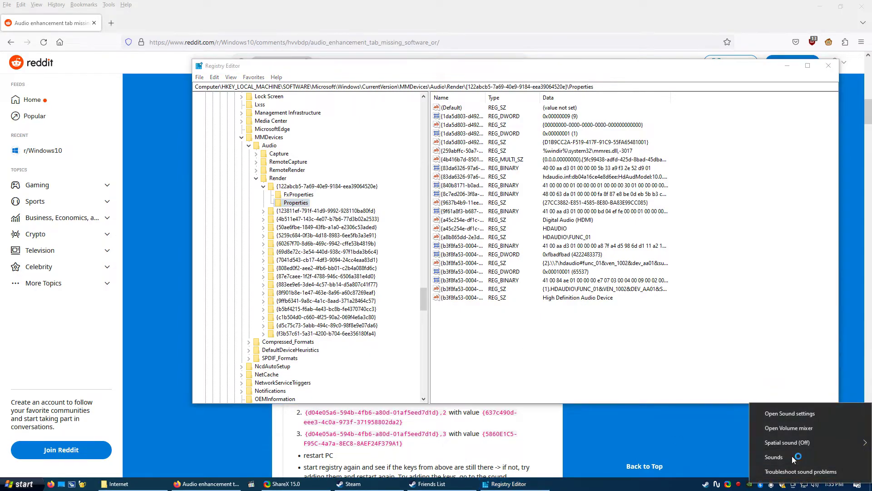
click(66, 69)
scroll(115, 189, down, 2)
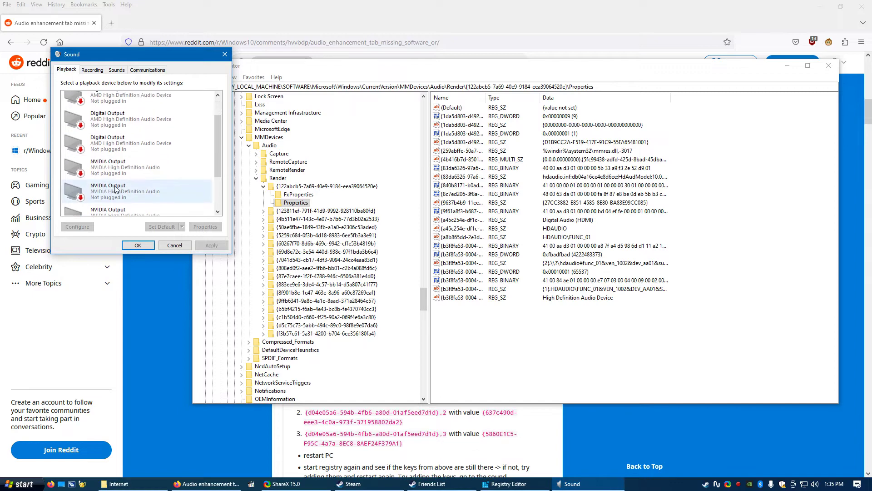
scroll(115, 190, down, 4)
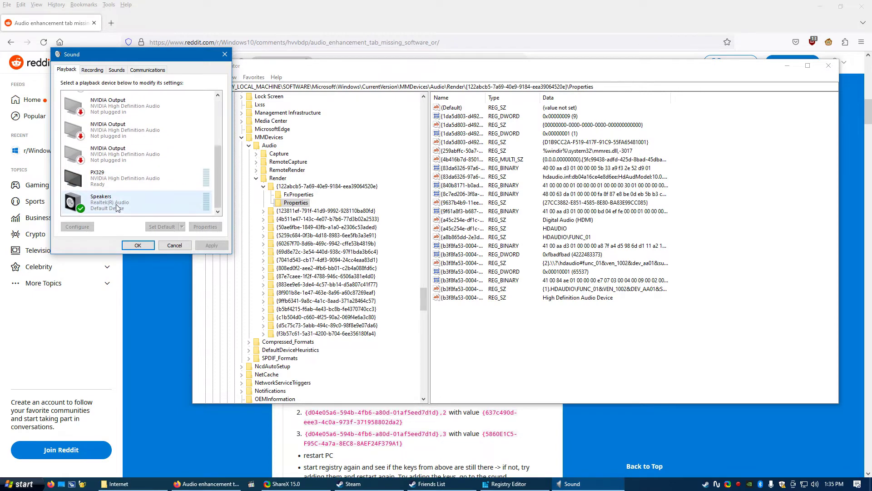
Check the Properties values of the Render subkeys starting with 123811ef, 4b511e47, 50ae6fbe and 5259c684 for the Realtek device name
click(264, 211)
click(296, 219)
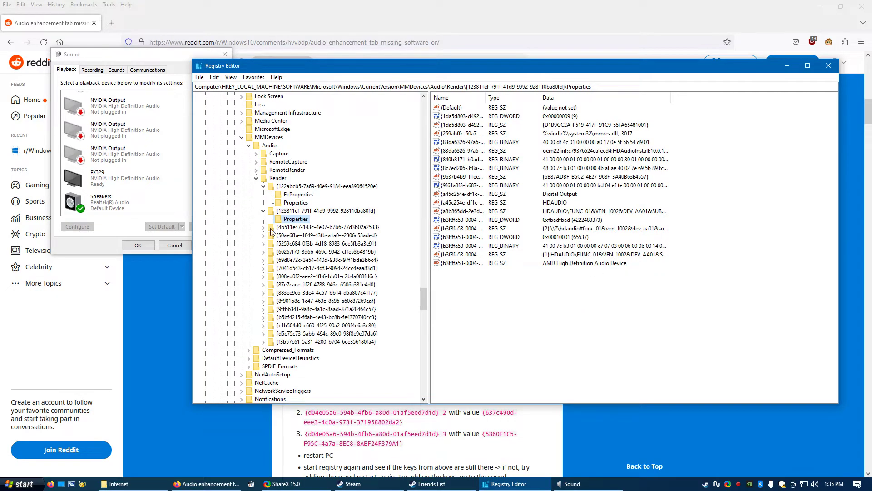
click(263, 227)
click(296, 235)
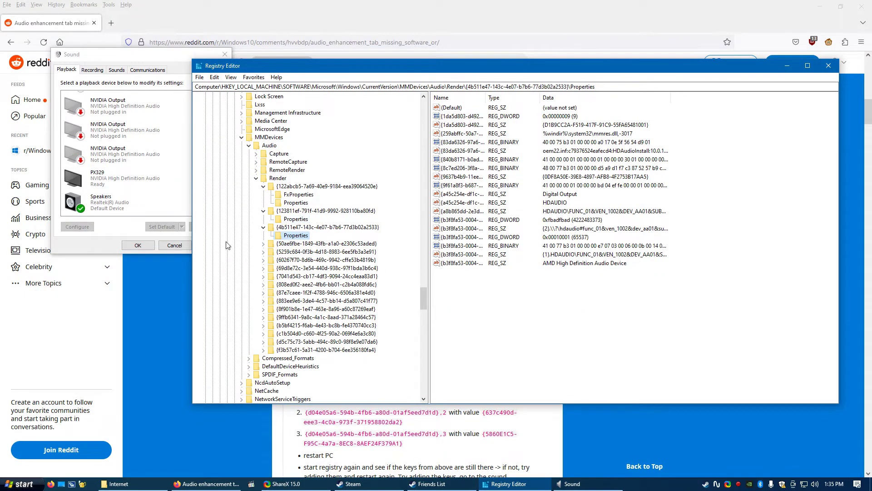
click(263, 244)
click(302, 252)
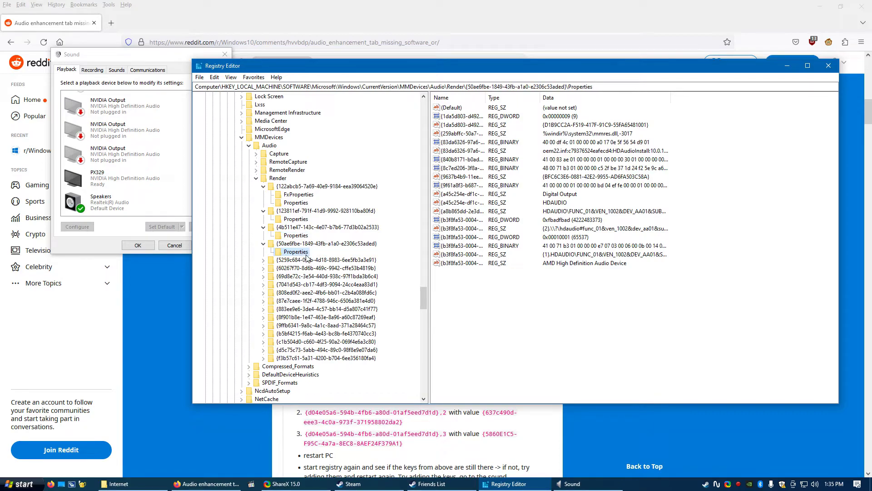
click(263, 260)
click(286, 277)
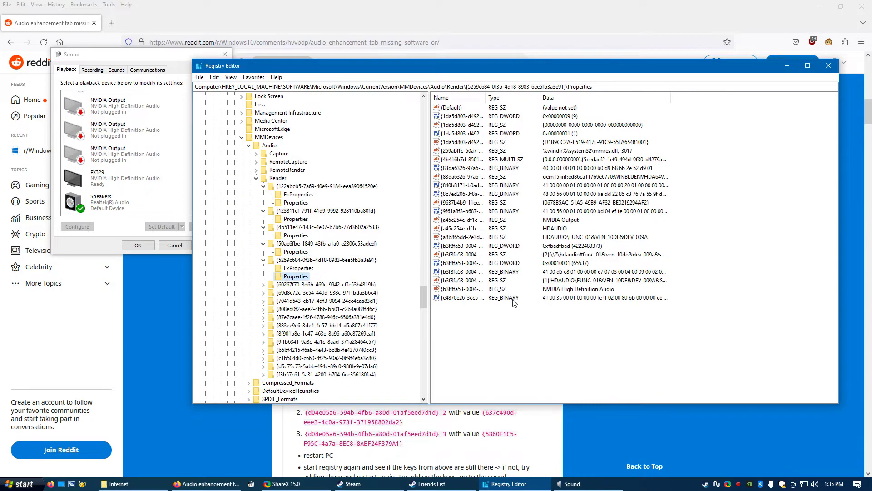
Check the Properties values of the Render subkeys starting with 60267f70, 69d8e72c and 7041d543 for the Realtek device name
click(263, 285)
click(293, 301)
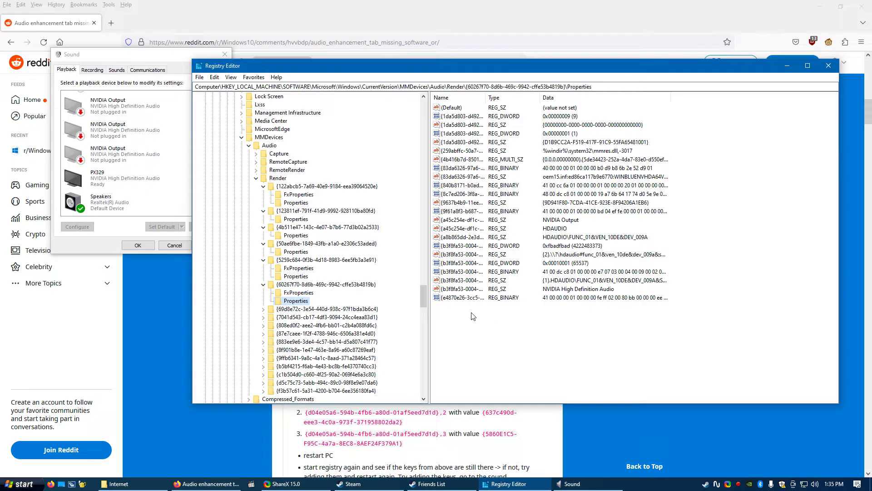
click(264, 310)
click(296, 326)
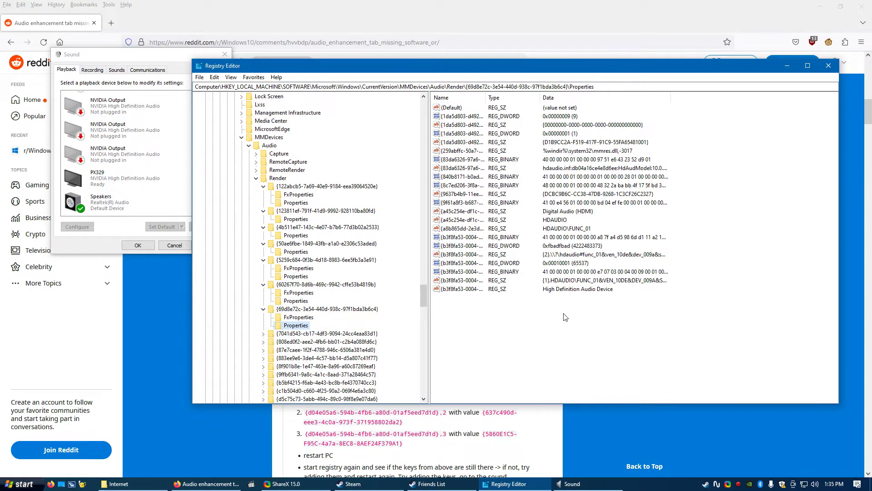
click(264, 333)
click(296, 342)
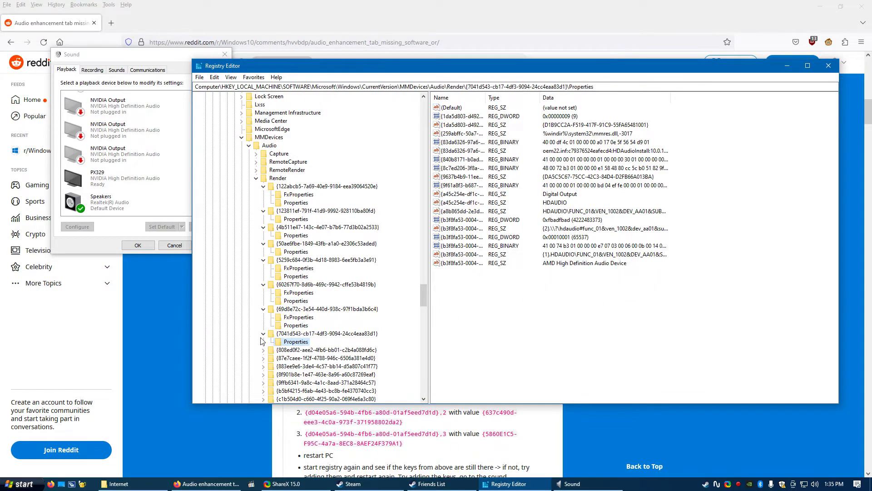
Look through the Properties values of the Render subkeys starting with 808ed0f2 and 87e7caee for the Realtek device name
scroll(266, 308, down, 4)
click(263, 252)
click(296, 268)
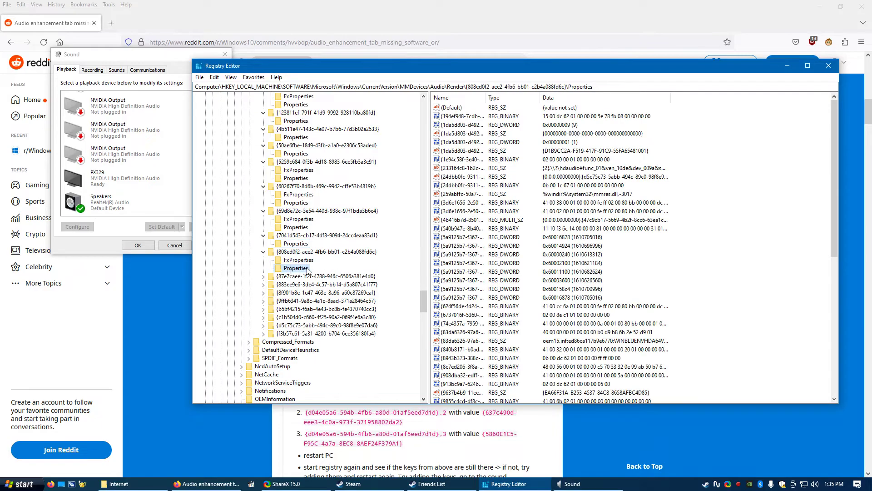
scroll(580, 348, down, 5)
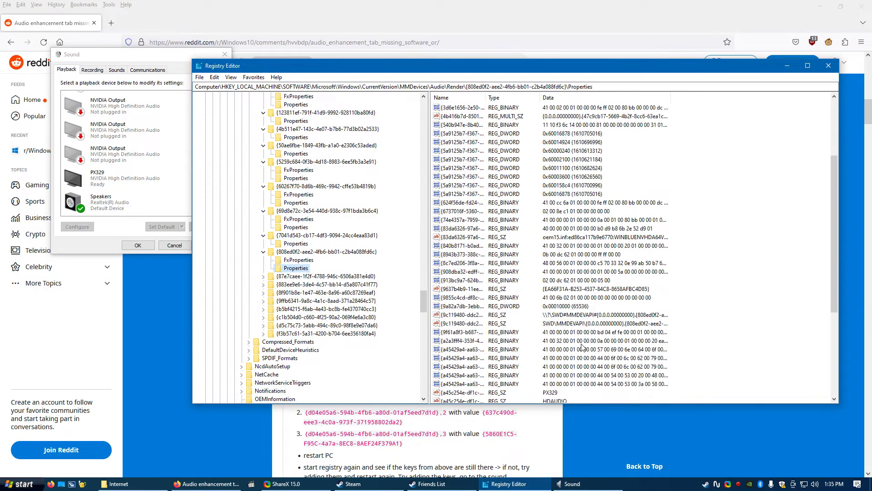
click(264, 276)
click(291, 293)
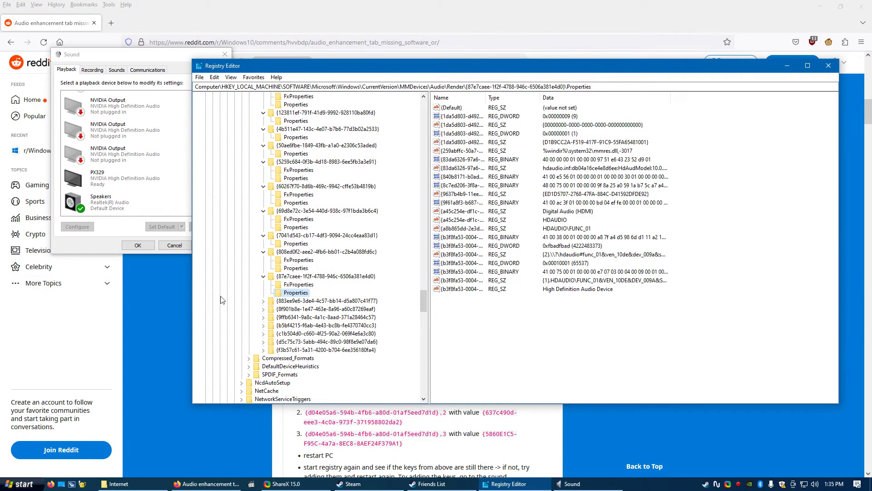
Check the Properties values of the Render subkeys starting with 883ee9e6, 8f901b8e and 9ffb6341 for the Realtek device name
click(264, 301)
click(292, 317)
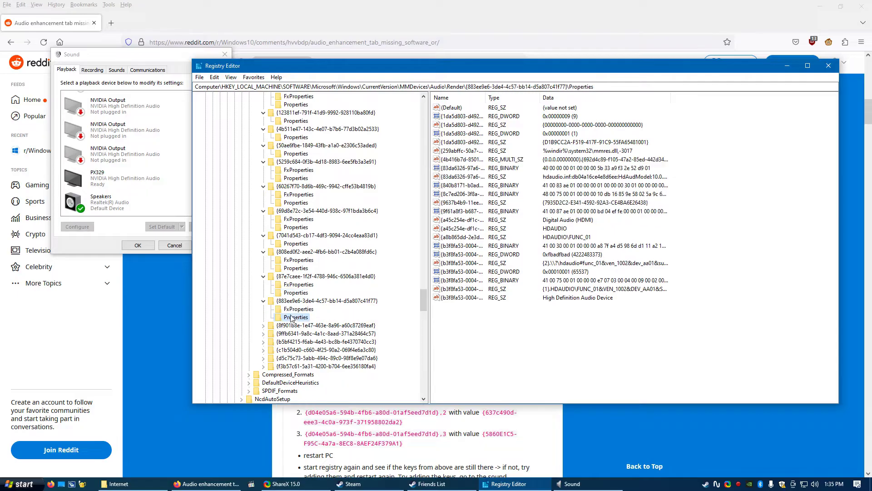
click(263, 325)
click(293, 341)
scroll(318, 345, down, 2)
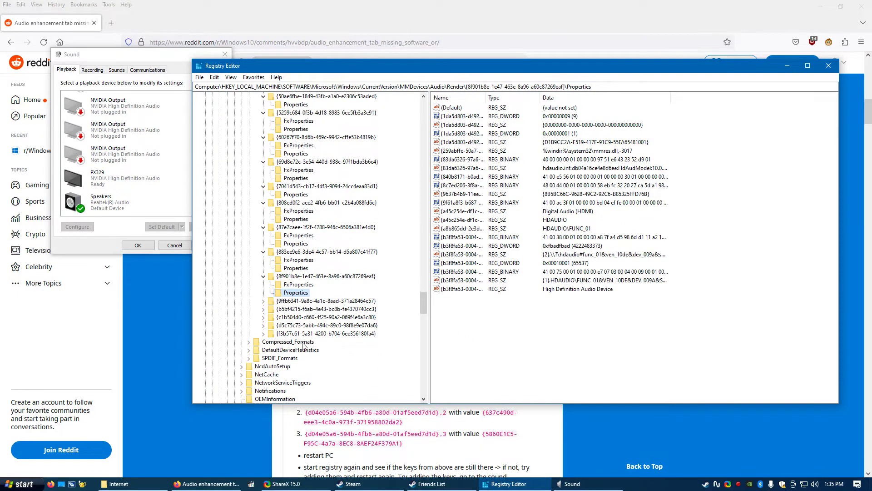
click(264, 301)
click(293, 317)
scroll(295, 318, down, 2)
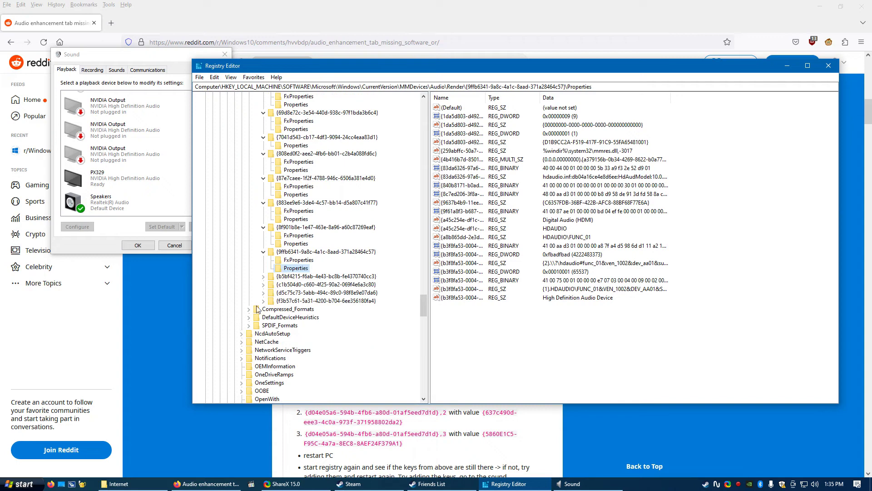
Check the Properties values of the Render subkeys starting with b5bf4215, c1b504d0 and d5c75c73 for the Realtek device name
click(264, 276)
click(294, 293)
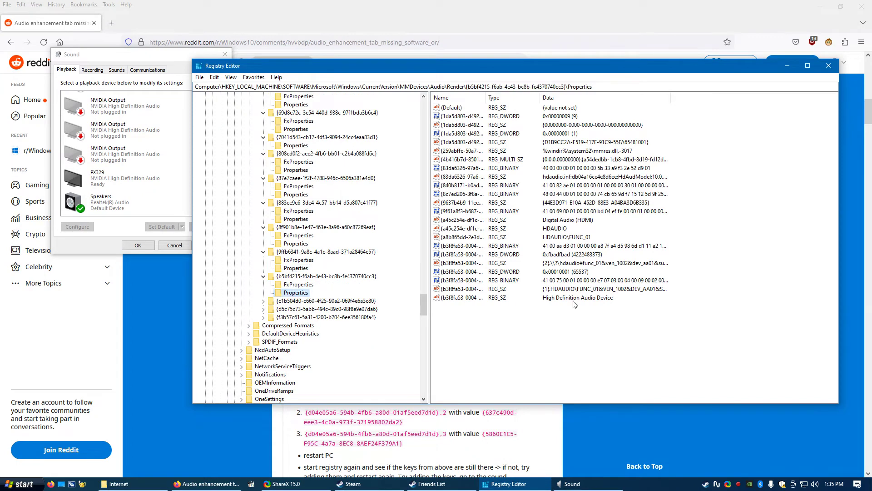
click(263, 300)
click(303, 318)
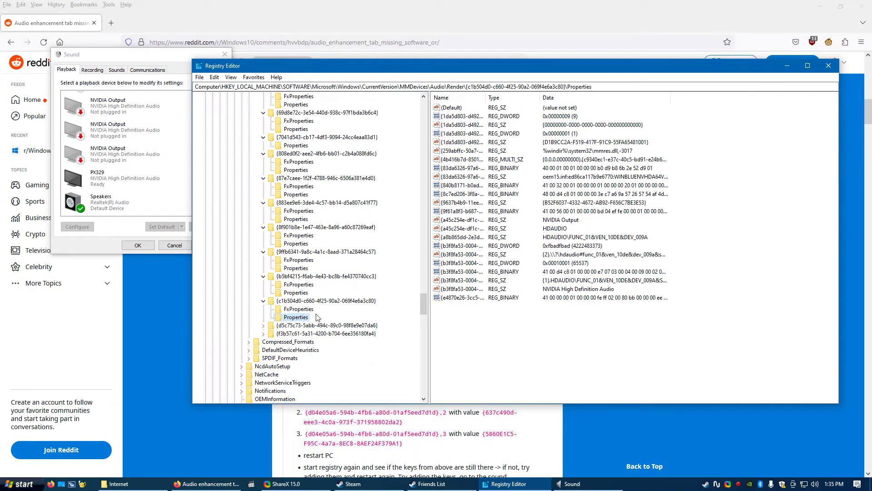
click(264, 326)
click(296, 341)
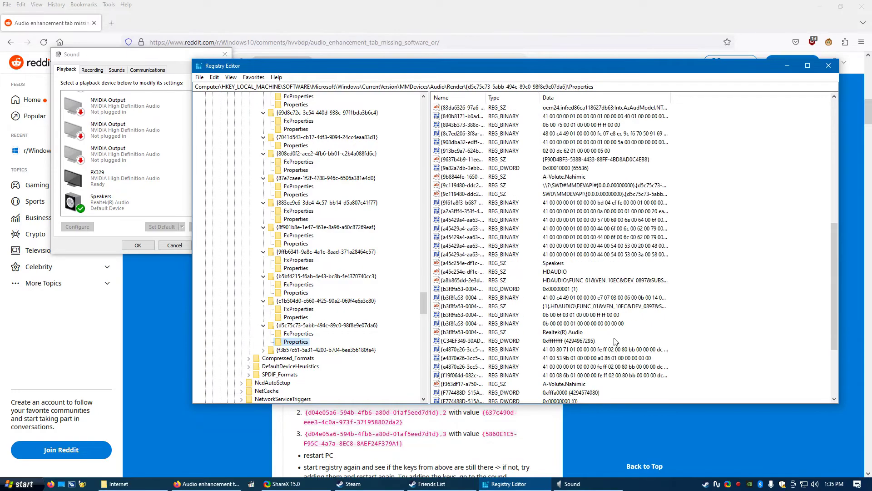
scroll(617, 339, down, 4)
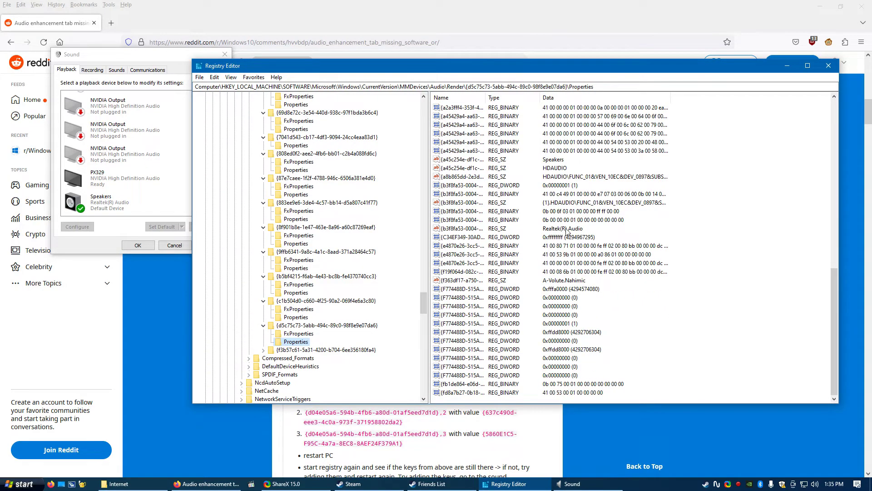
Check the Properties values of the Render subkey starting with f3b57c61, and recheck those of d5c75c73 for the Realtek speakers
click(264, 350)
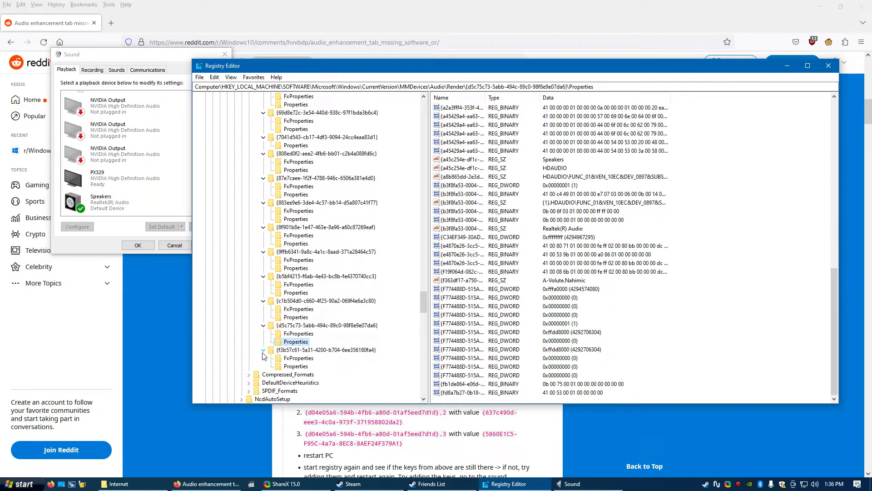
click(295, 367)
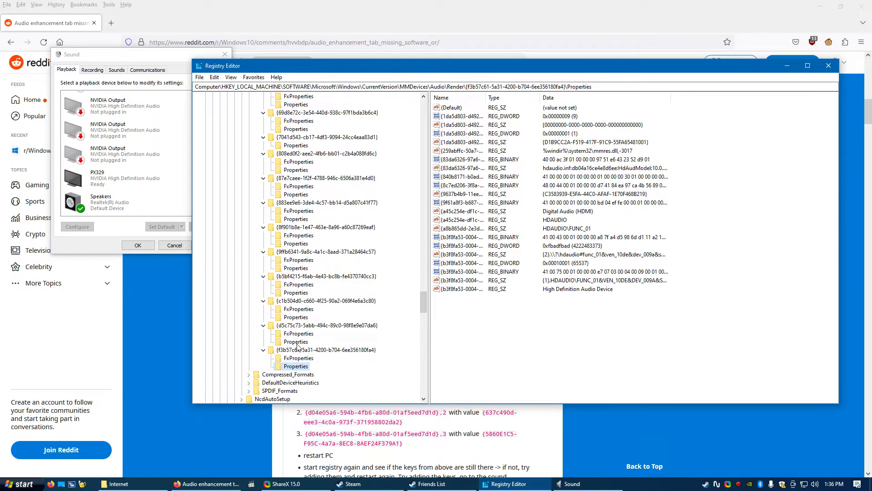
click(296, 342)
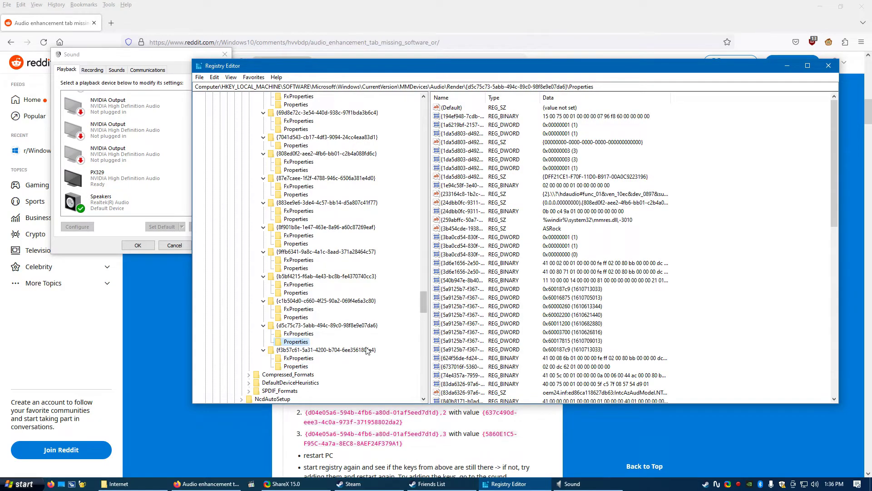
scroll(659, 343, down, 4)
scroll(659, 344, up, 1)
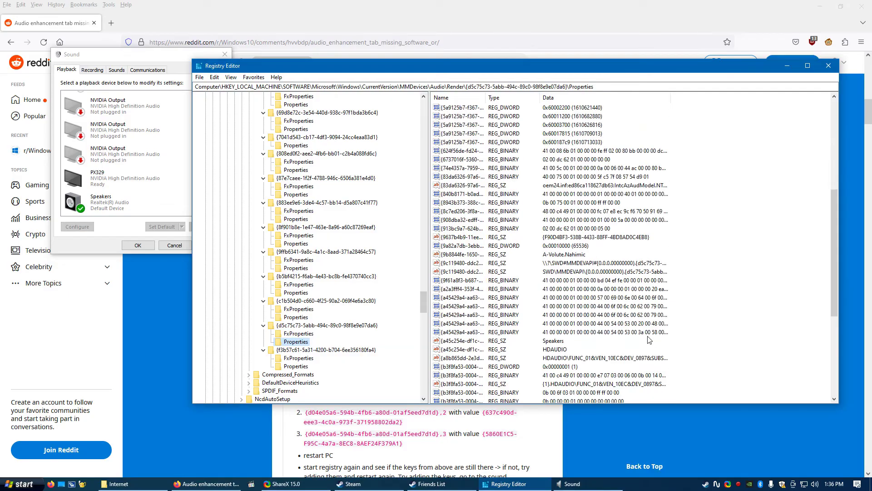
In the d5c75c73 subkey's FxProperties, add a string value named {d04e05a6-594b-4fb6-a80d-01af5eed7d1d},1 copied from the Reddit post
click(298, 333)
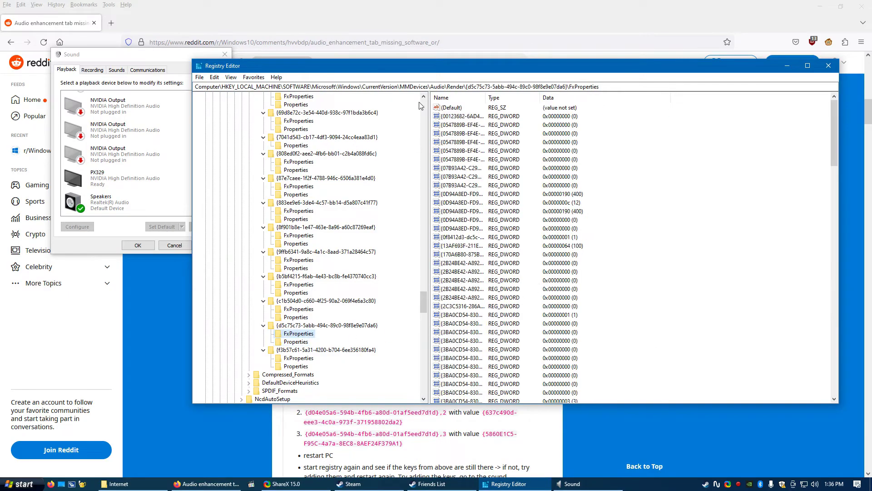
drag(436, 64, 305, 27)
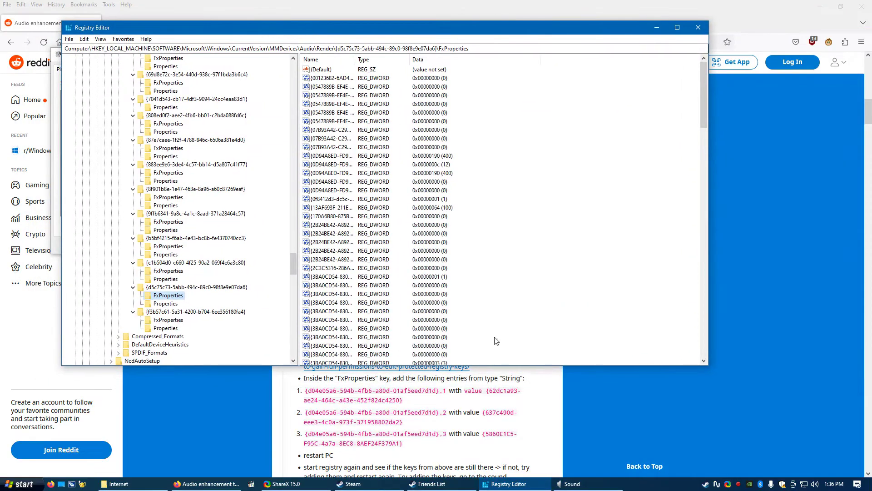
drag(446, 391, 306, 396)
key(ctrl+c)
click(505, 483)
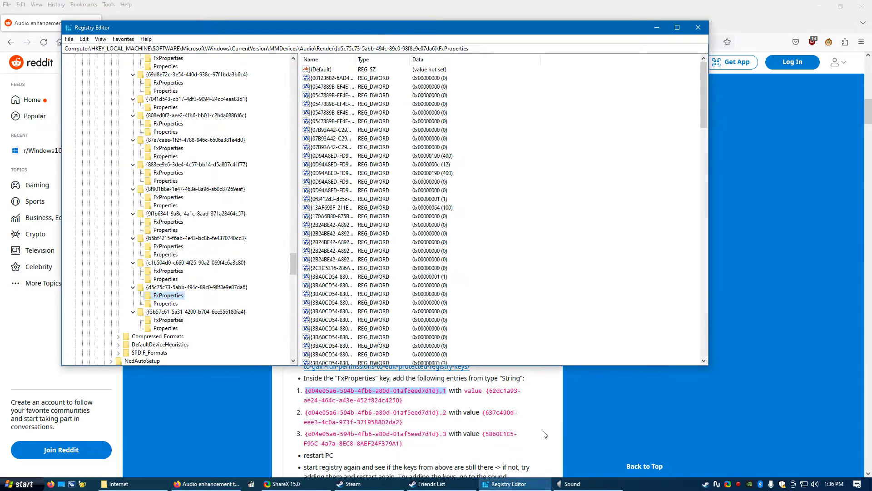
right_click(586, 279)
click(611, 289)
right_click(611, 289)
mouse_move(609, 291)
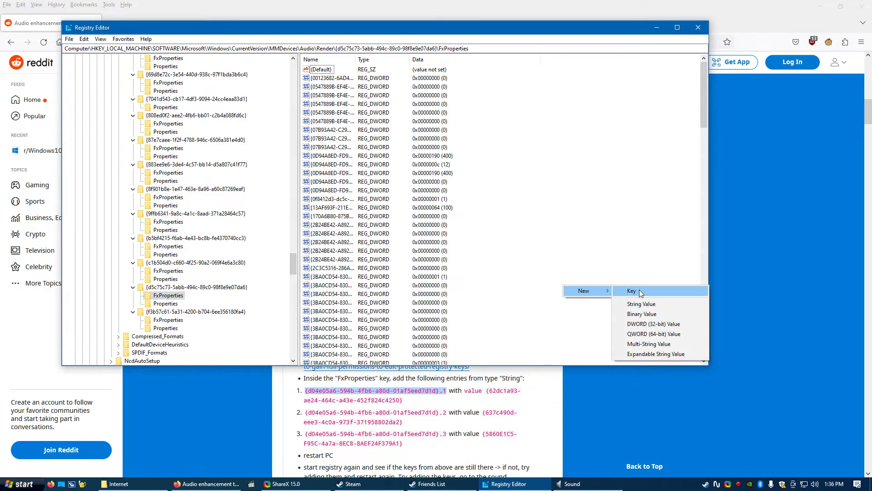
click(644, 302)
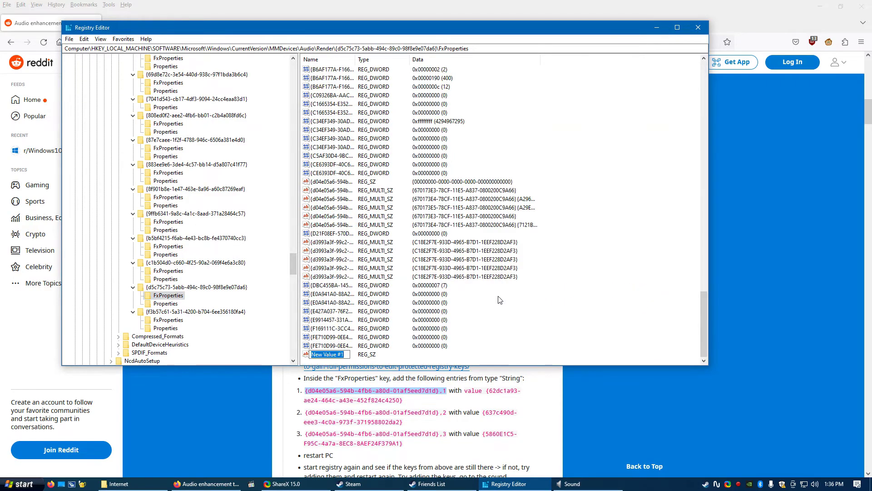
key(ctrl+v)
key(Return)
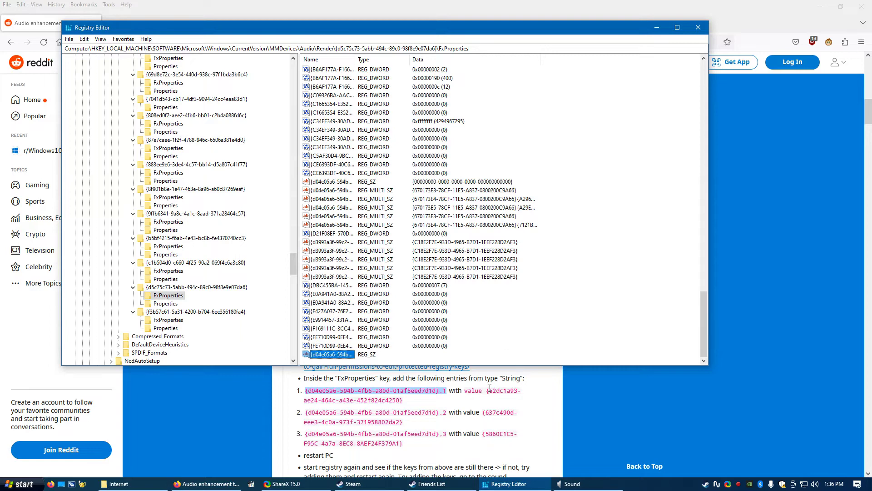
Set the data of the new string value ending in ,1 to {62dc1a93-ae24-464c-a43e-452f824c4250} from the Reddit post
drag(487, 389, 403, 404)
key(ctrl+c)
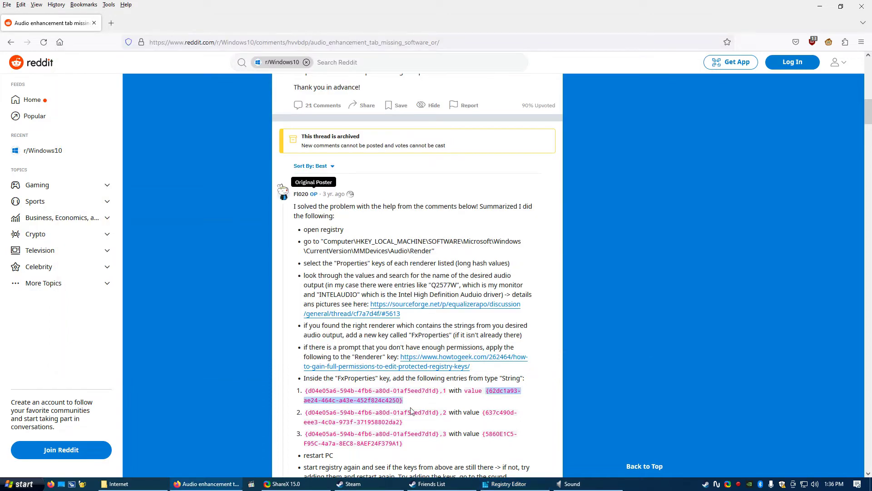
click(509, 484)
double_click(326, 356)
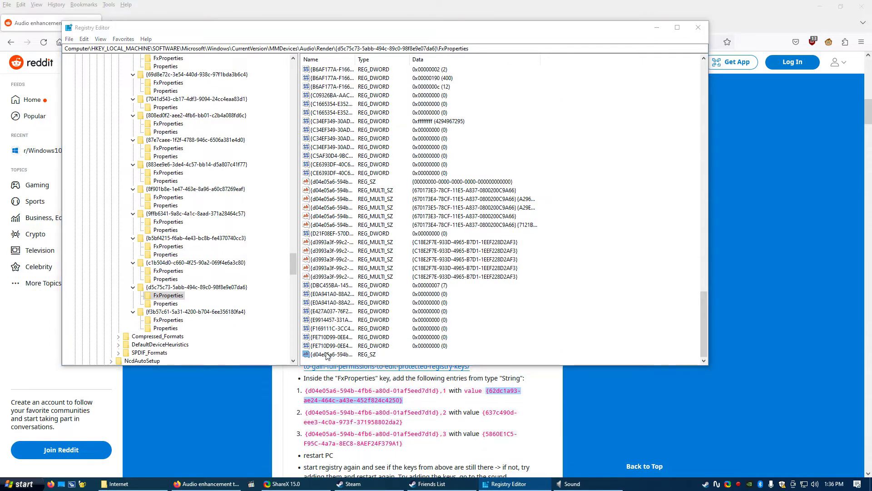
key(ctrl+v)
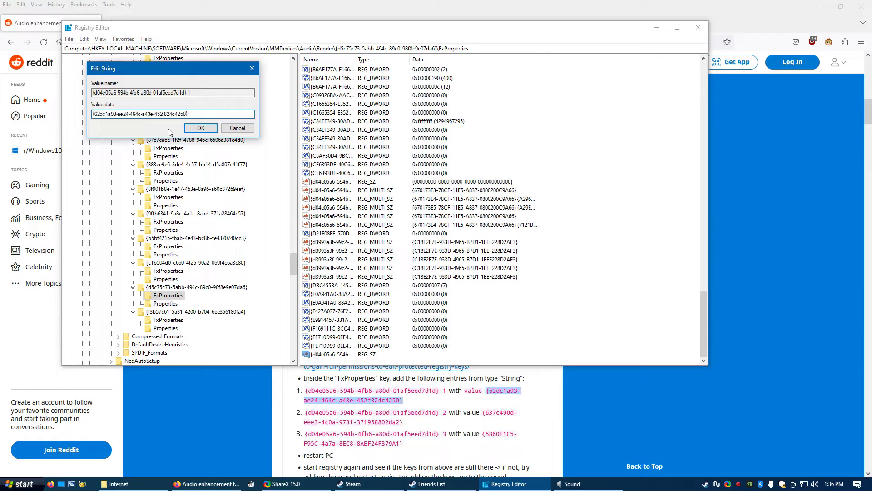
click(201, 129)
Add a second FxProperties string value named {d04e05a6-594b-4fb6-a80d-01af5eed7d1d},2 using the name from the Reddit post
click(449, 413)
drag(449, 413, 306, 414)
key(ctrl+c)
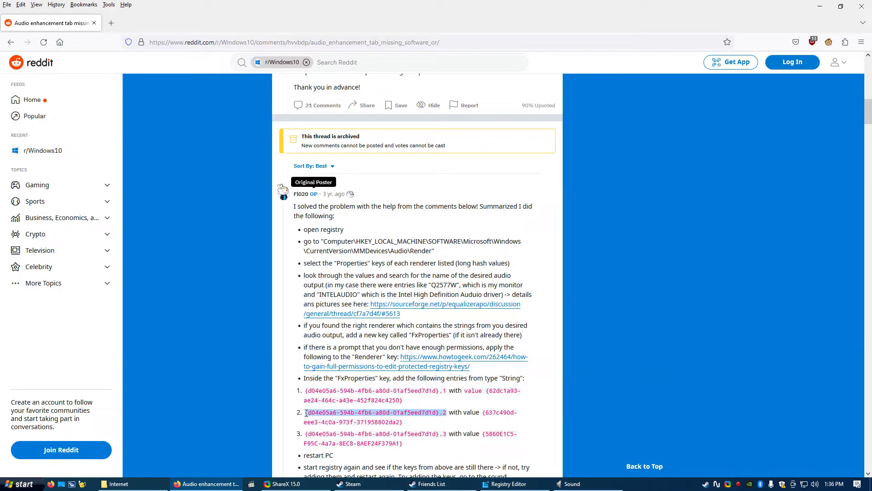
click(506, 484)
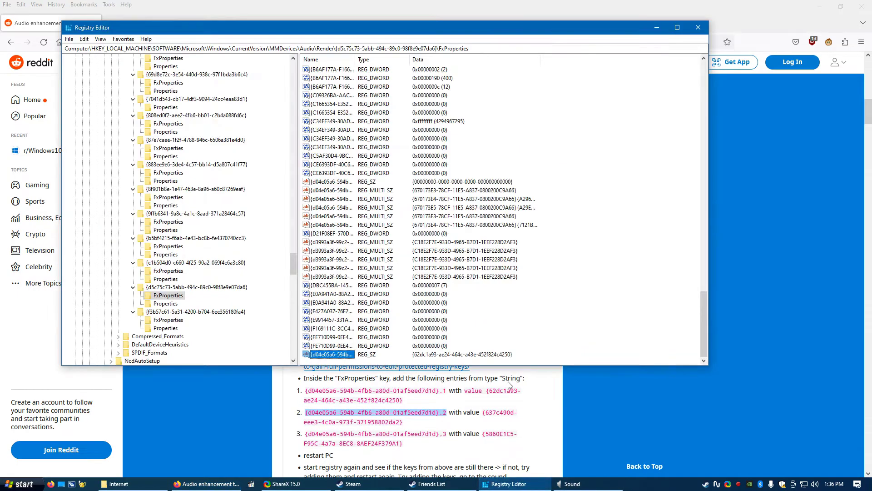
right_click(592, 327)
mouse_move(627, 330)
click(677, 342)
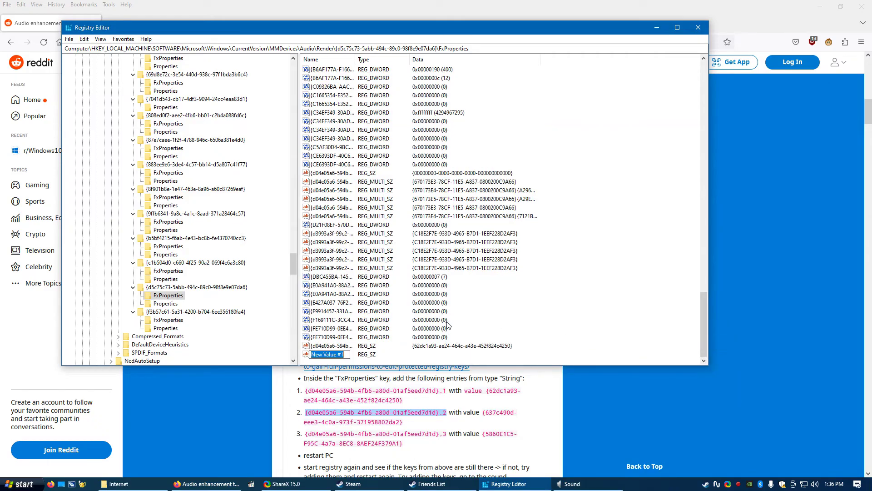
key(ctrl+v)
key(Return)
Set the data of the string value ending in ,2 to {637c490d-eee3-4c0a-973f-371958802da2} from the Reddit post
click(473, 400)
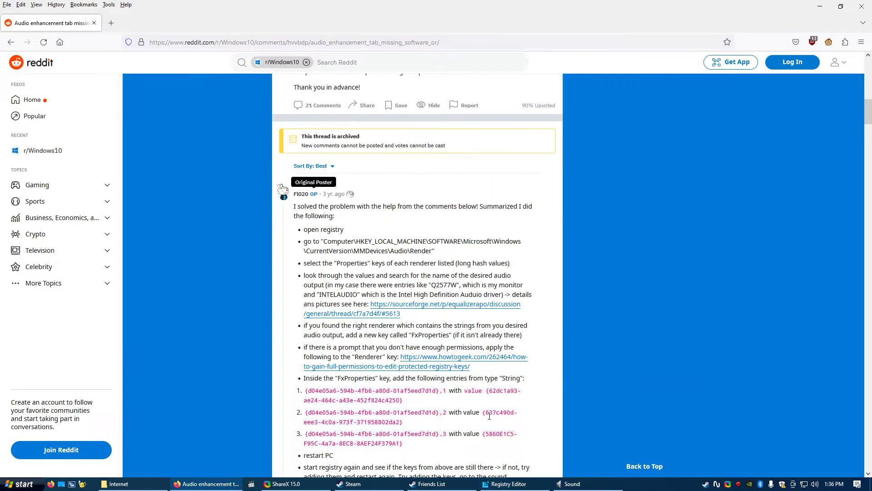
drag(485, 414, 401, 422)
key(ctrl+c)
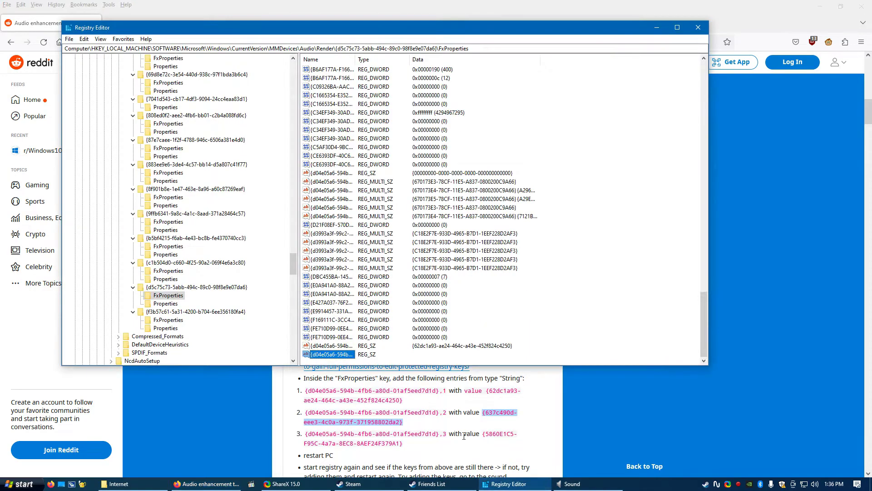
click(508, 483)
double_click(329, 355)
key(ctrl+v)
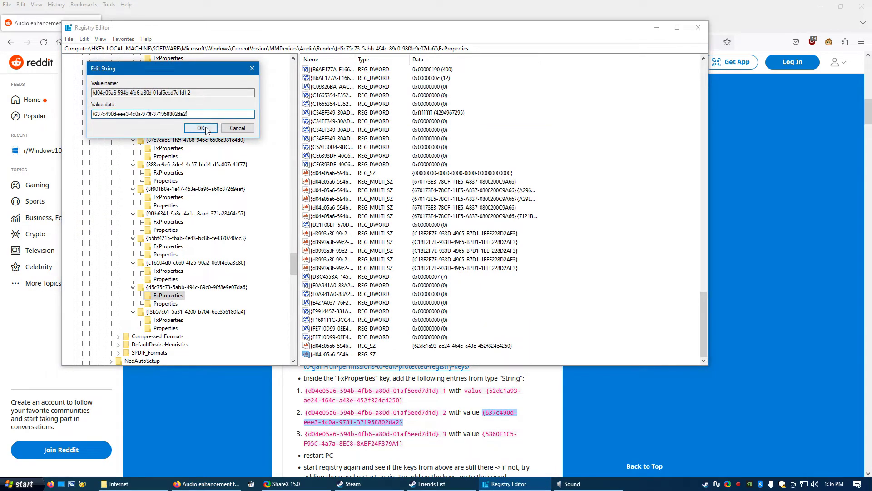
click(200, 126)
right_click(590, 329)
mouse_move(627, 331)
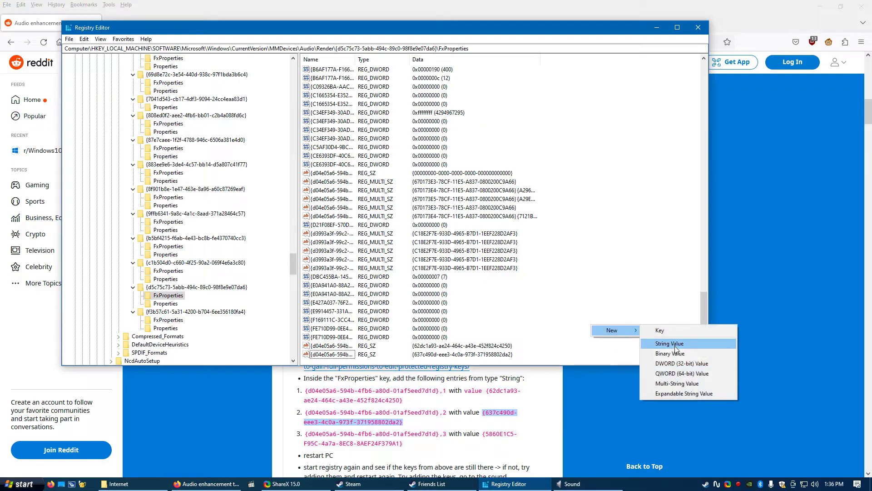
click(675, 345)
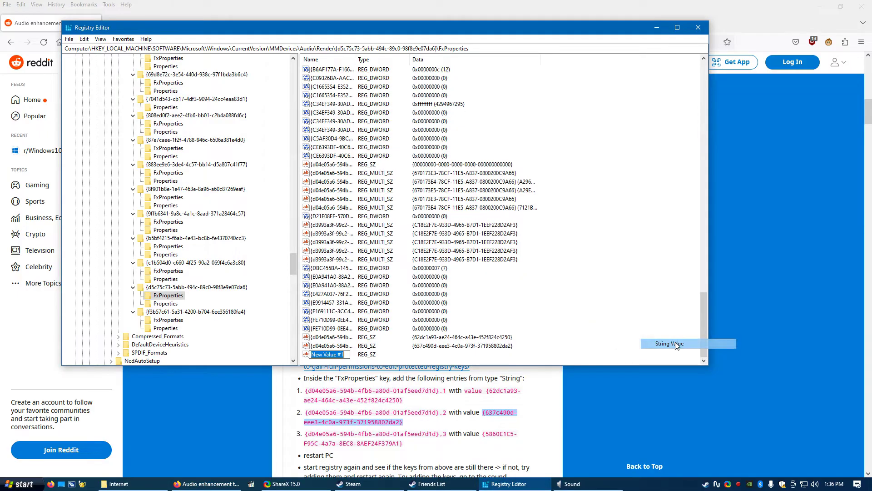
right_click(318, 354)
click(348, 384)
click(505, 243)
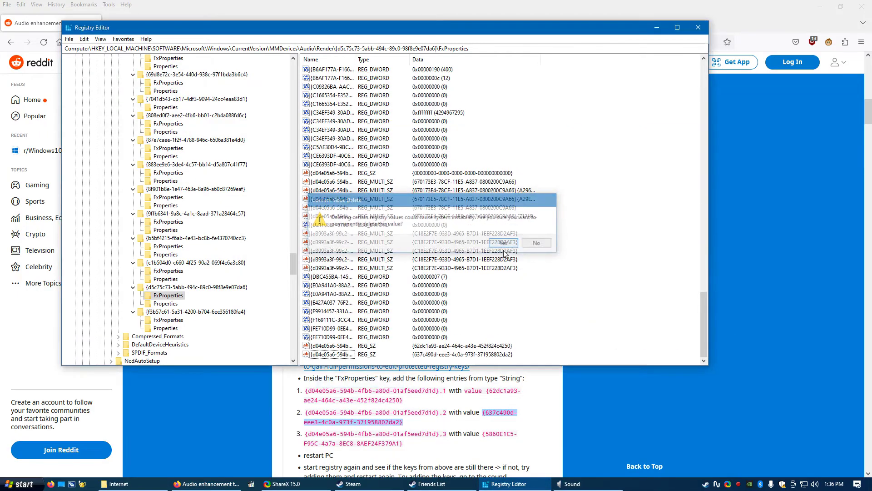
Add a third FxProperties string value named {d04e05a6-594b-4fb6-a80d-01af5eed7d1d},3 using the name from the Reddit post
drag(308, 435, 449, 431)
key(ctrl+c)
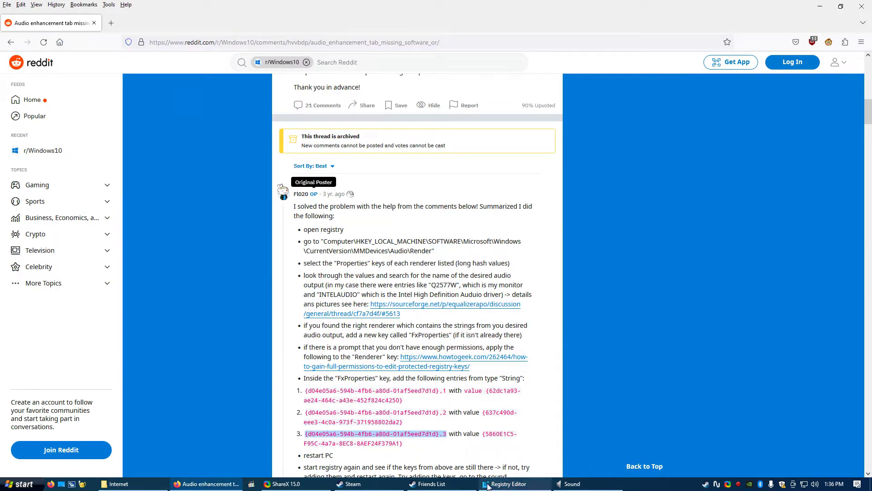
click(508, 484)
right_click(572, 322)
mouse_move(611, 328)
click(643, 341)
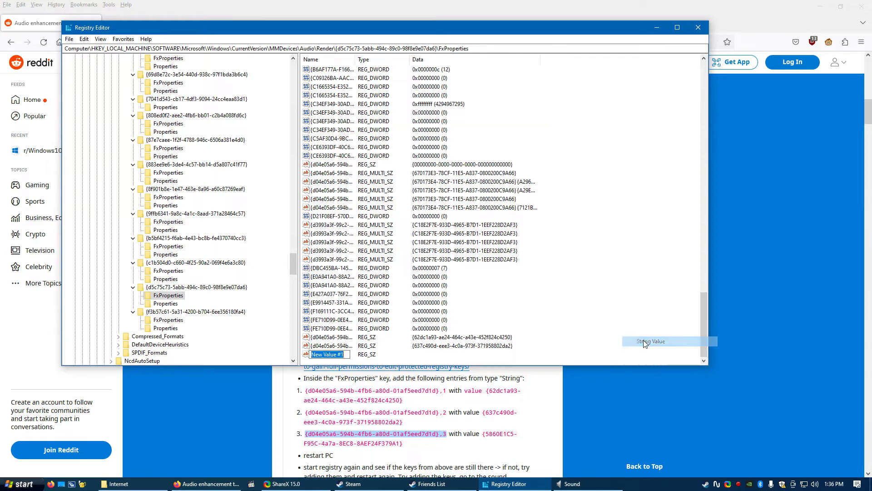
key(ctrl+v)
key(Return)
Set the data of the string value ending in ,3 to {5860E1C5-F95C-4a7a-8EC8-8AEF24F379A1} from the Reddit post
drag(482, 434, 400, 445)
key(ctrl+c)
click(508, 484)
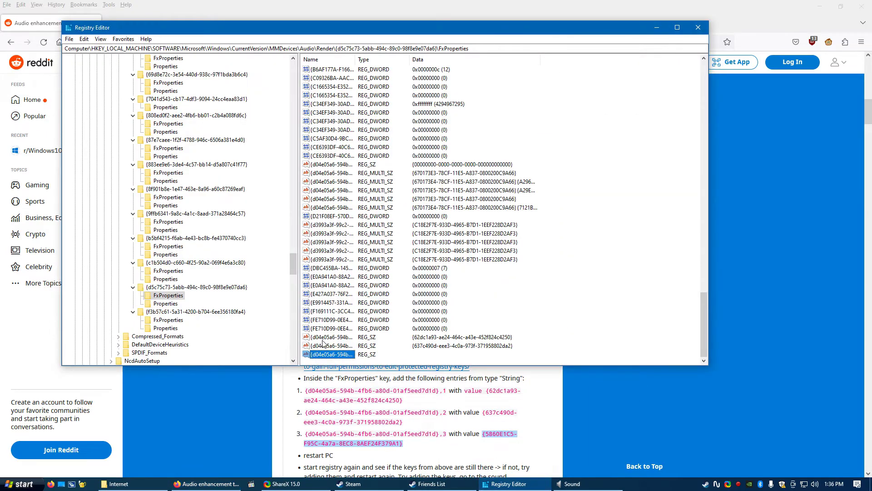
double_click(457, 355)
key(ctrl+v)
key(Return)
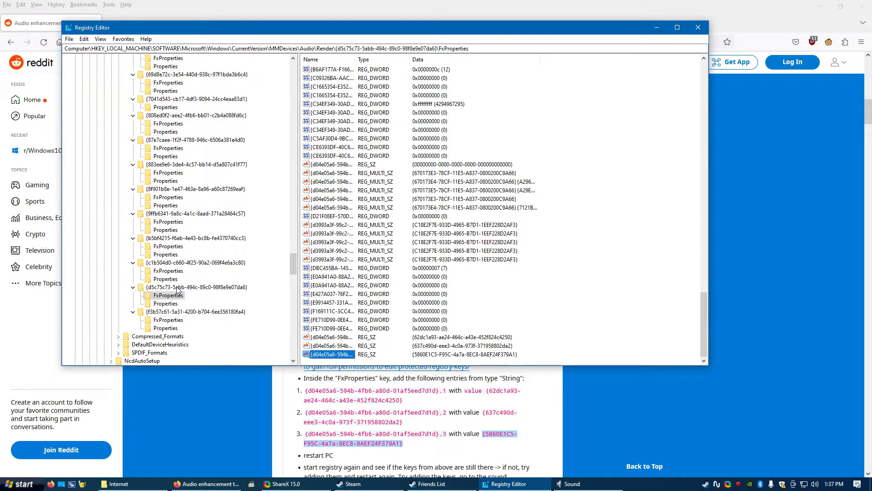
Review the Properties and FxProperties values of the d5c75c73 subkey to verify the Realtek device and the added entries
click(166, 303)
scroll(507, 327, down, 8)
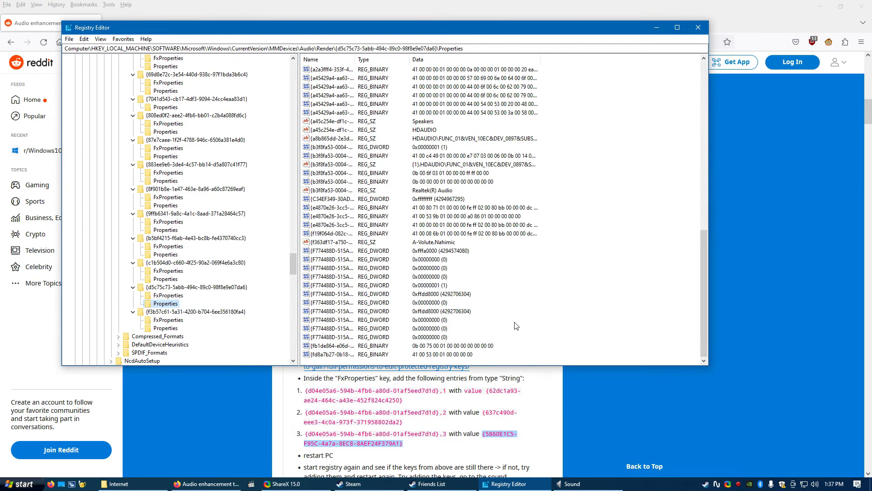
scroll(485, 332, up, 3)
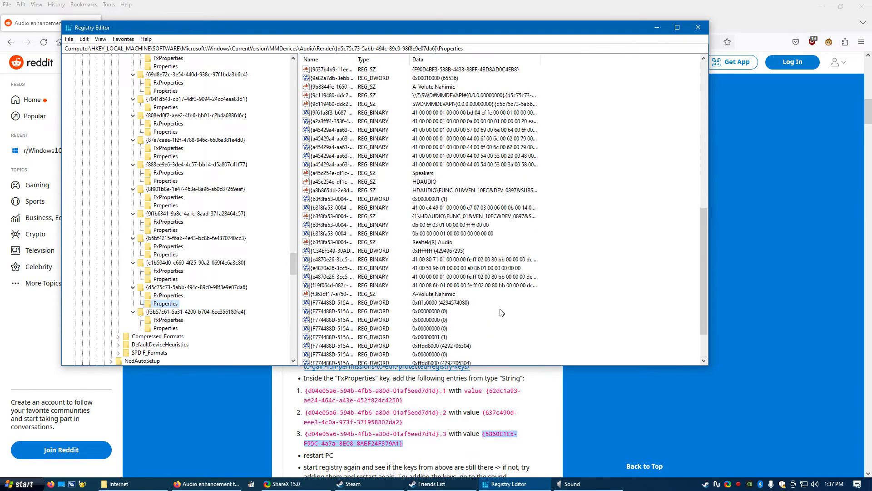
scroll(560, 317, down, 3)
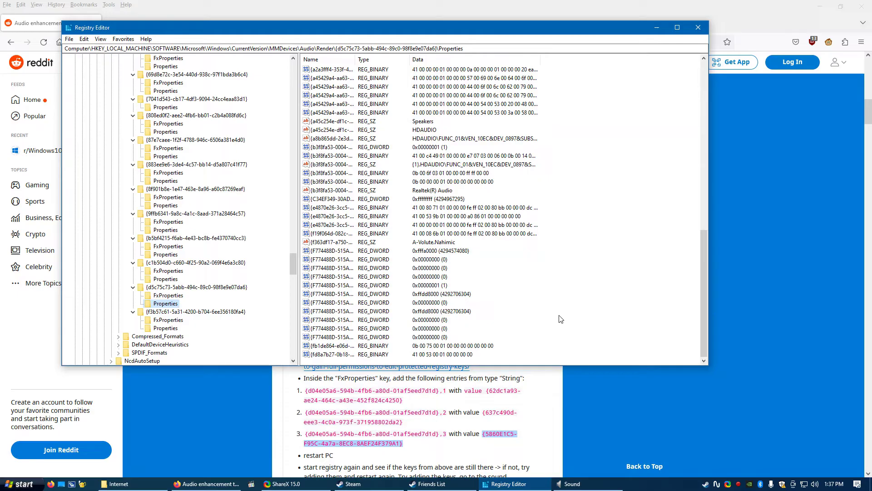
scroll(562, 319, up, 1)
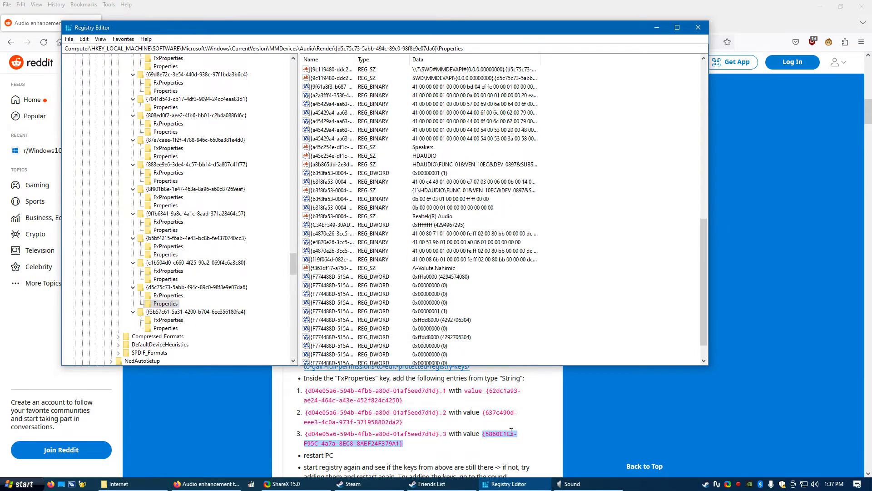
click(168, 295)
scroll(512, 327, down, 5)
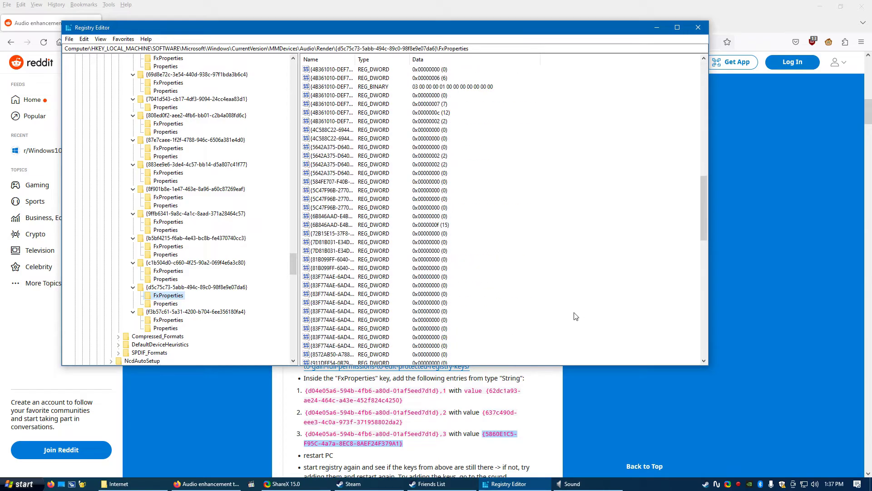
Widen the FxProperties Name column and check the added {d04e05a6-594b-4fb6-a80d-01af5eed7d1d} string values ending in ,1, ,2 and ,3
scroll(573, 313, down, 10)
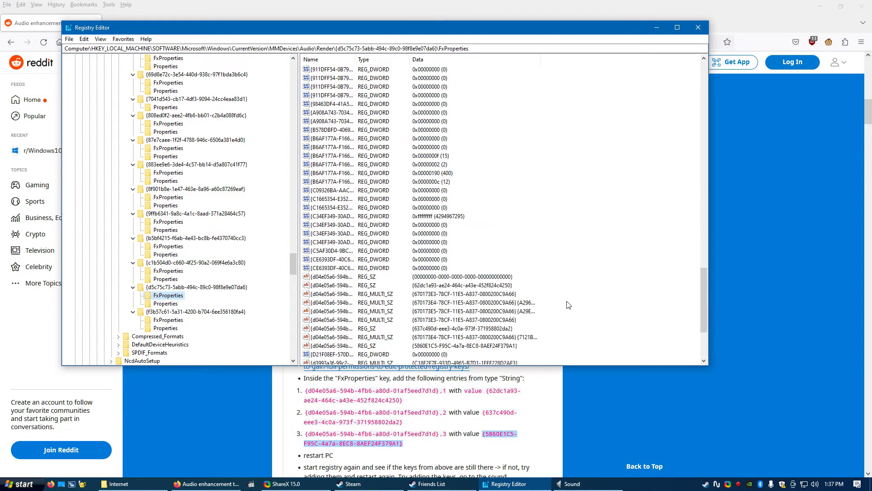
double_click(355, 56)
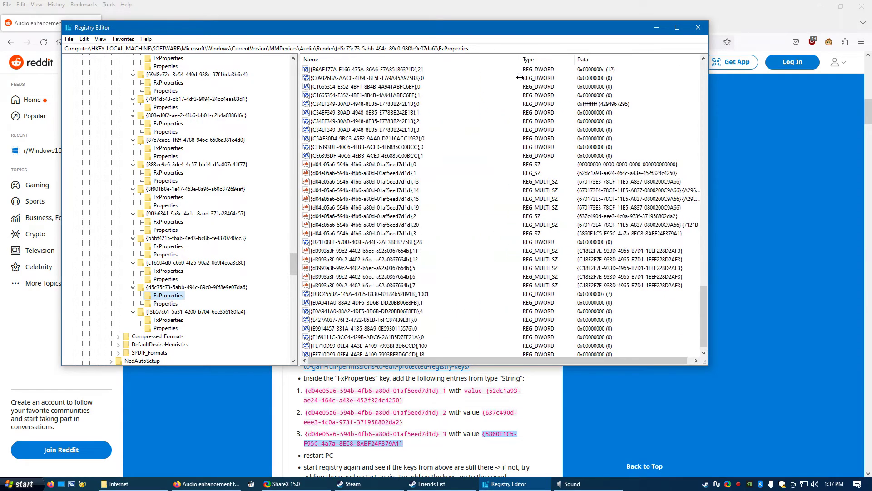
click(412, 173)
click(415, 216)
click(417, 233)
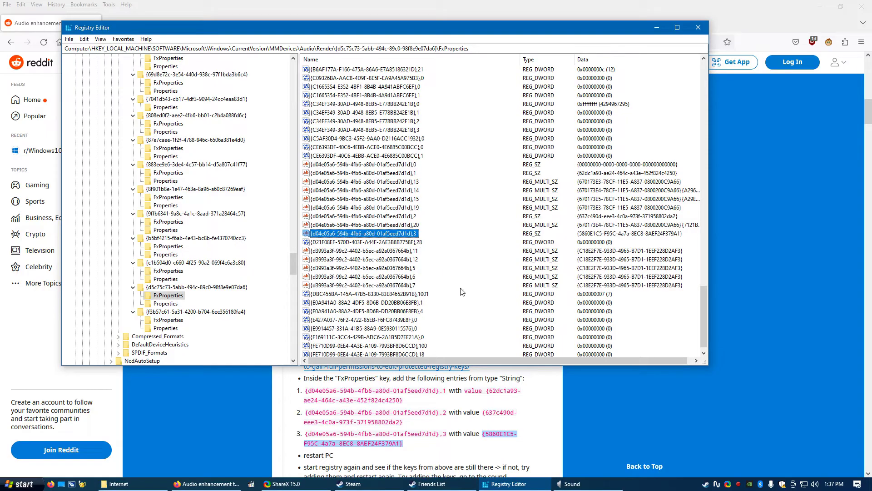
click(572, 484)
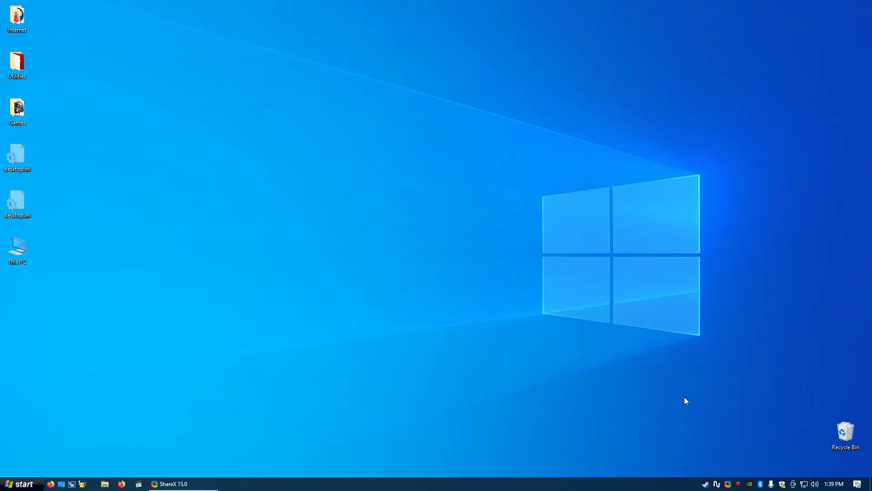
Open the Realtek Speakers playback device's properties from the Windows sound settings and show its enhancements
click(815, 483)
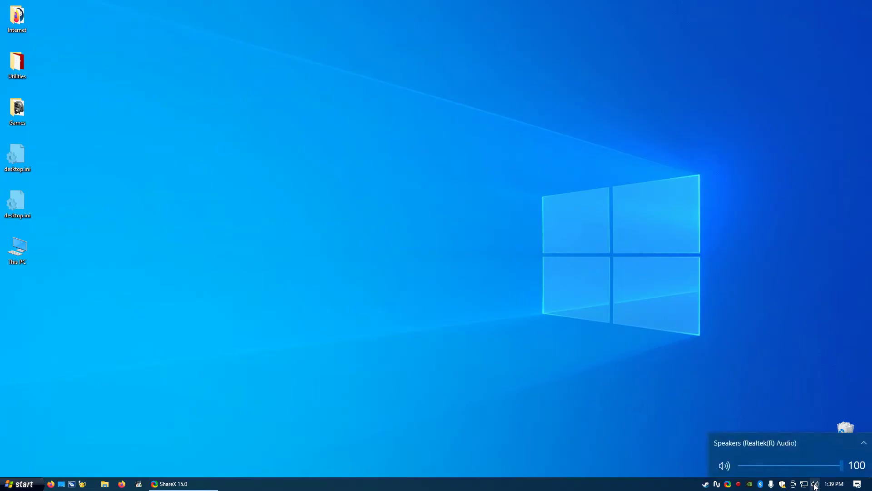
right_click(817, 485)
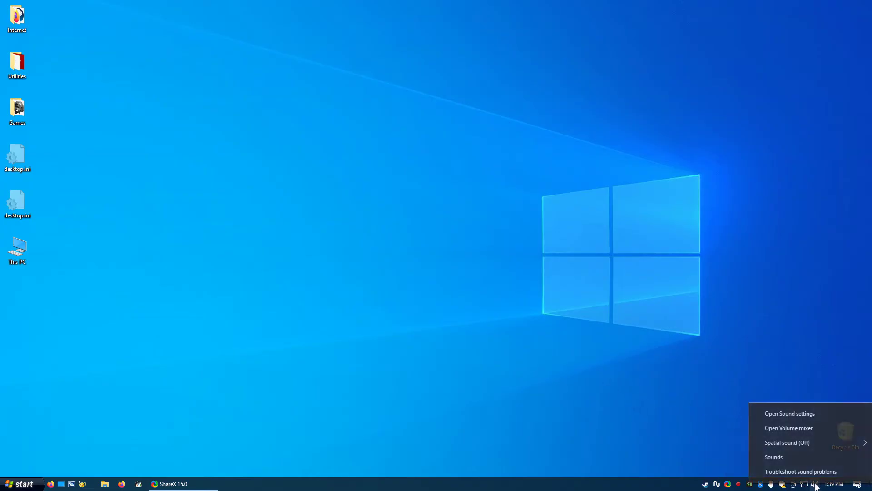
click(815, 459)
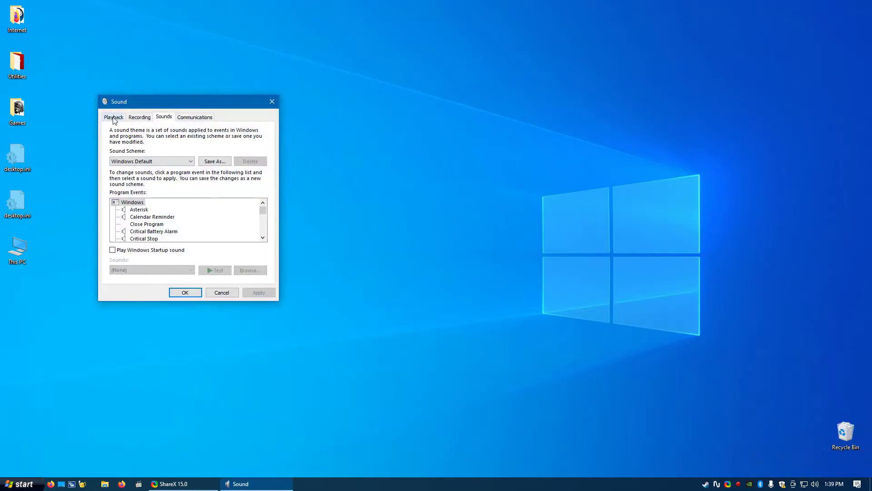
click(114, 118)
scroll(266, 228, down, 5)
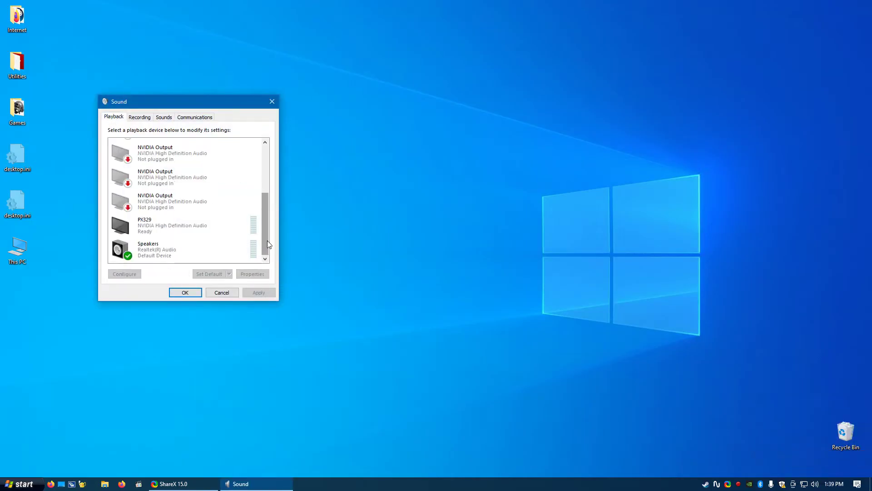
click(182, 253)
right_click(187, 250)
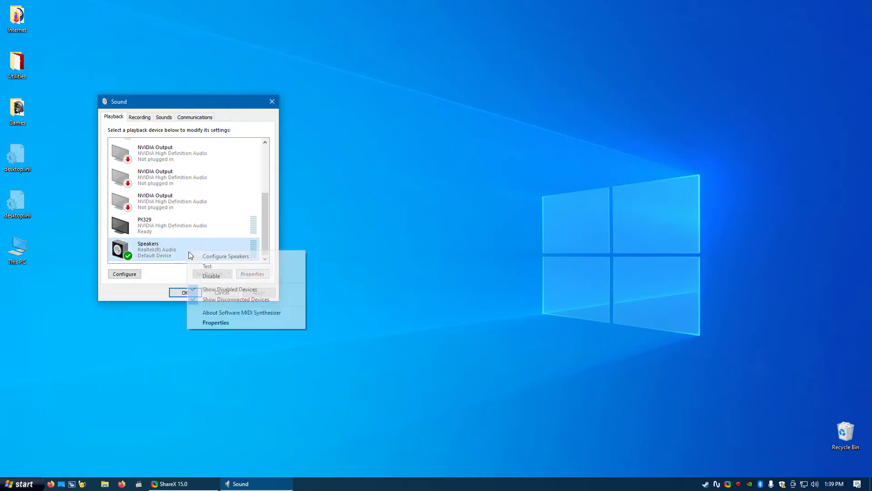
click(222, 325)
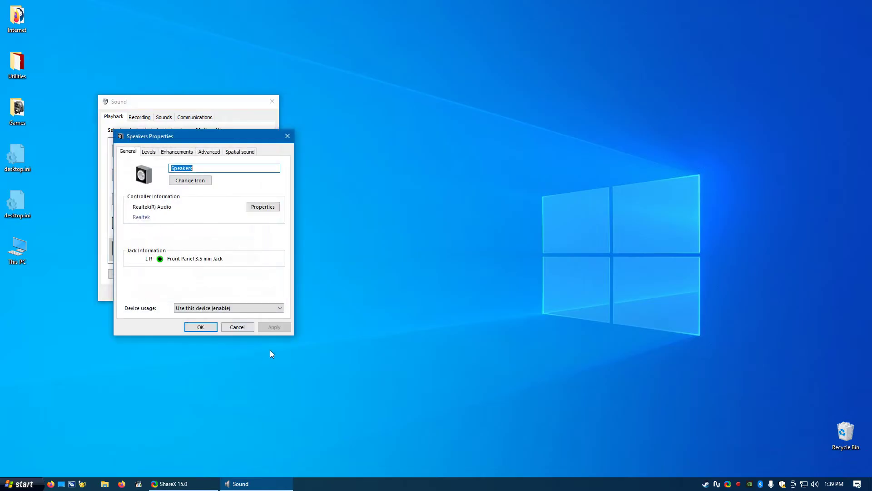
click(187, 153)
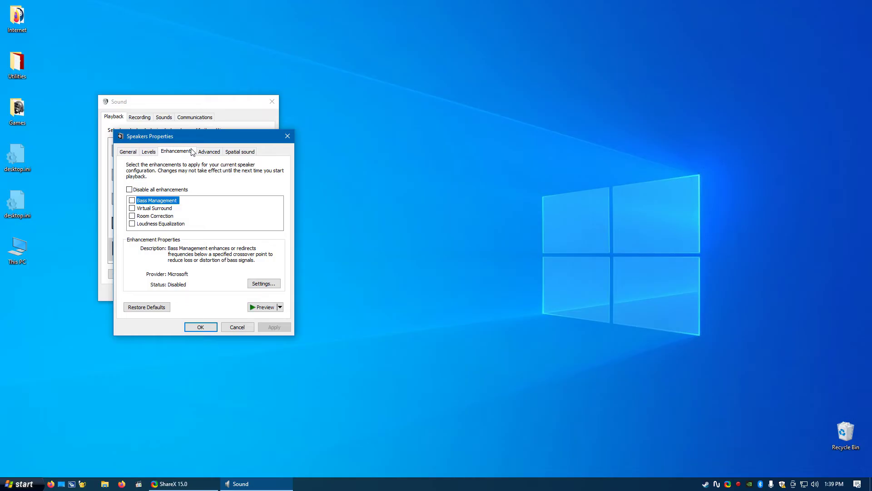
Enable Loudness Equalization for the speakers, apply it and close their properties
click(164, 224)
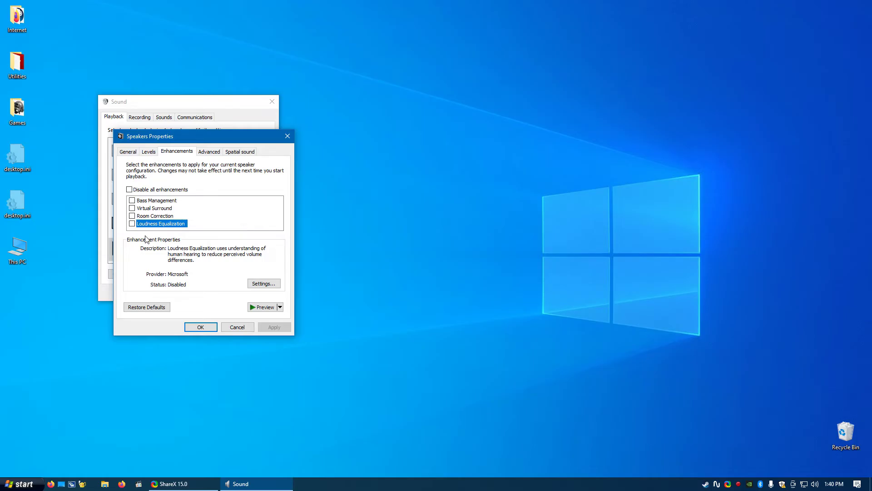
click(131, 223)
click(274, 327)
click(200, 327)
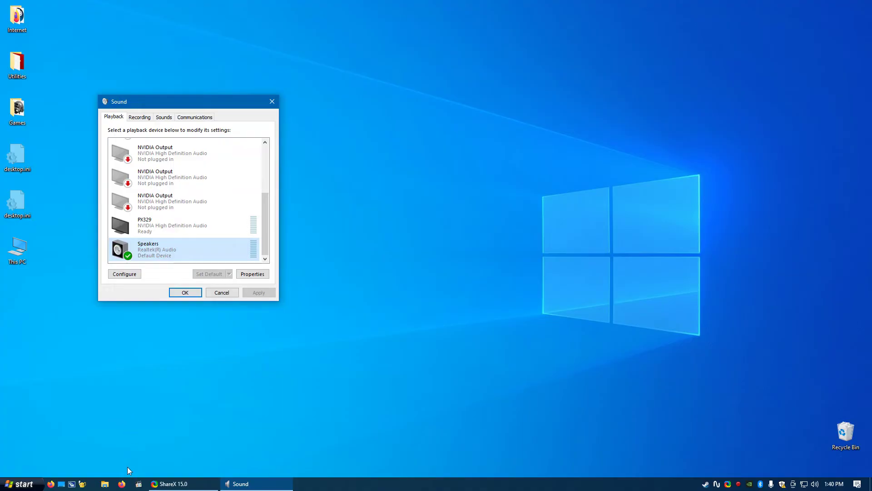
Switch to Firefox, search Google for "open source equalizer" and open the Equalizer APO page on SourceForge
click(122, 484)
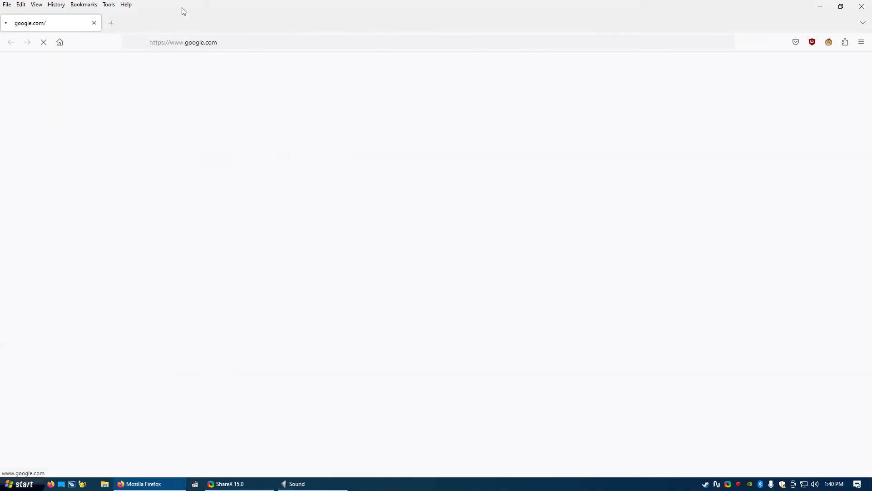
text(open)
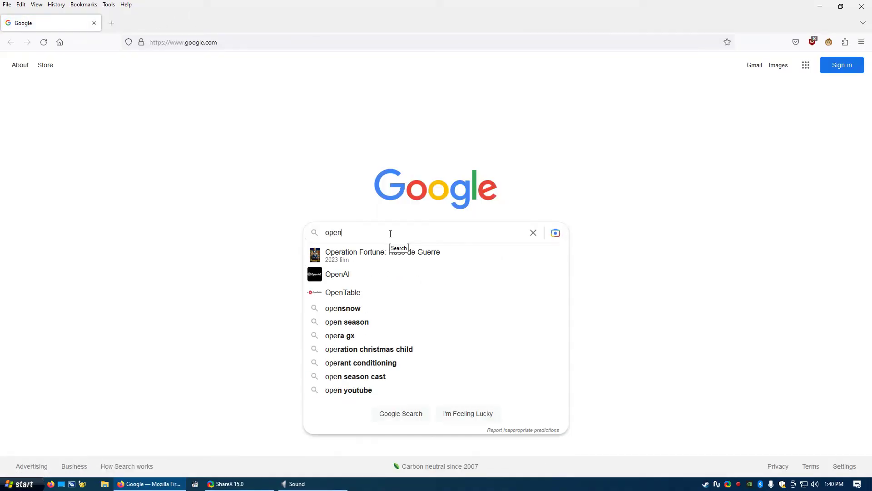
text( source equalizer)
key(Return)
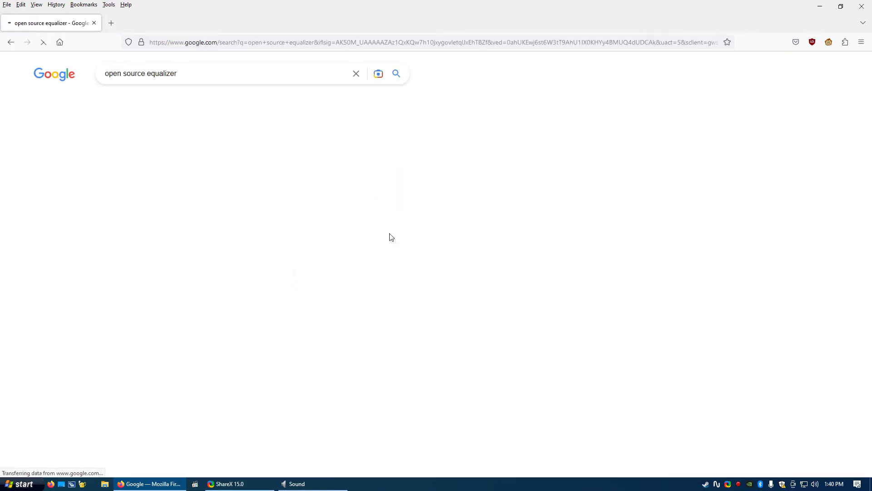
click(200, 162)
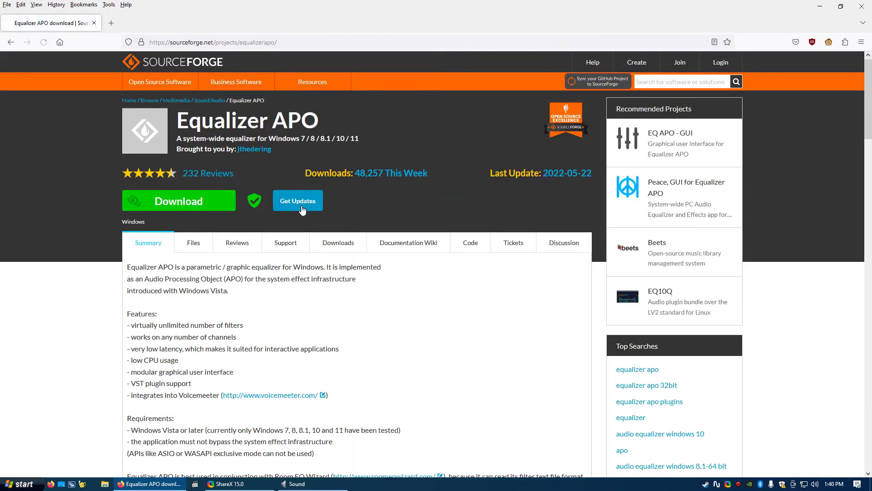
Download EqualizerAPO64-1.3.exe, run it and install Equalizer APO 1.3 with the default setup options
click(181, 202)
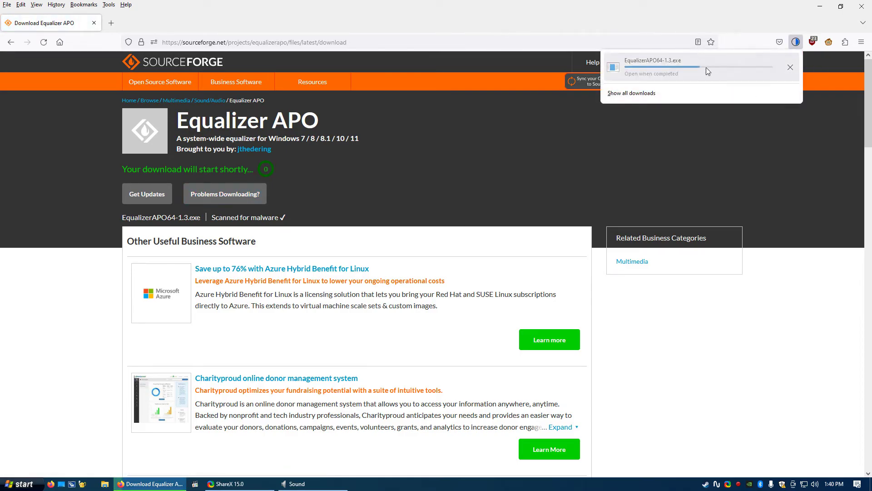
click(705, 69)
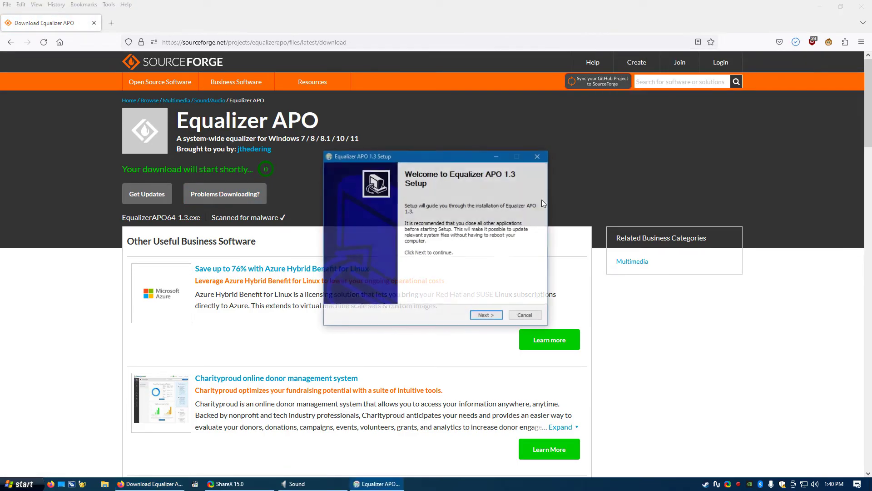
click(487, 316)
click(488, 318)
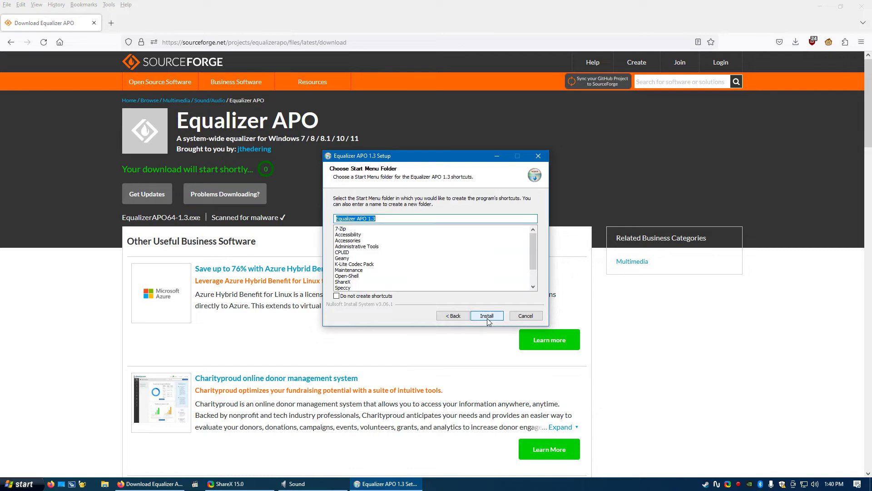
click(489, 316)
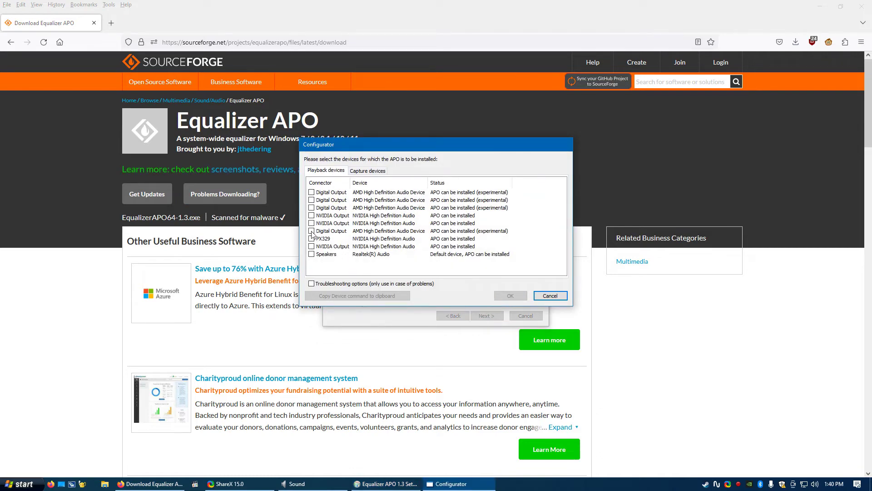
Select the Realtek Speakers as the playback device for the APO and finish the setup with an immediate reboot
click(311, 254)
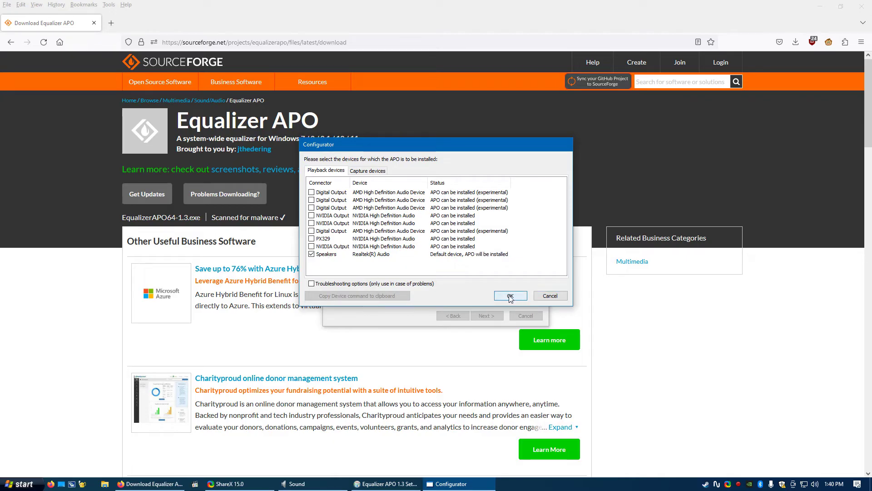
click(510, 296)
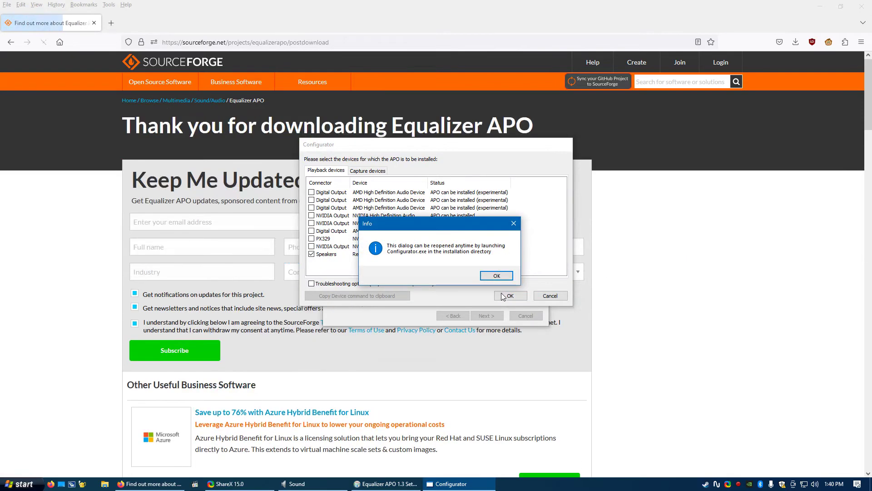
click(497, 278)
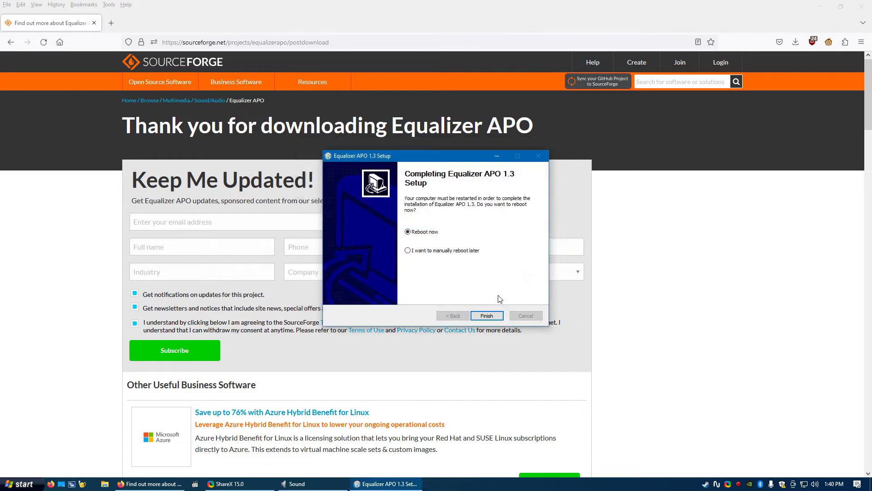
click(488, 317)
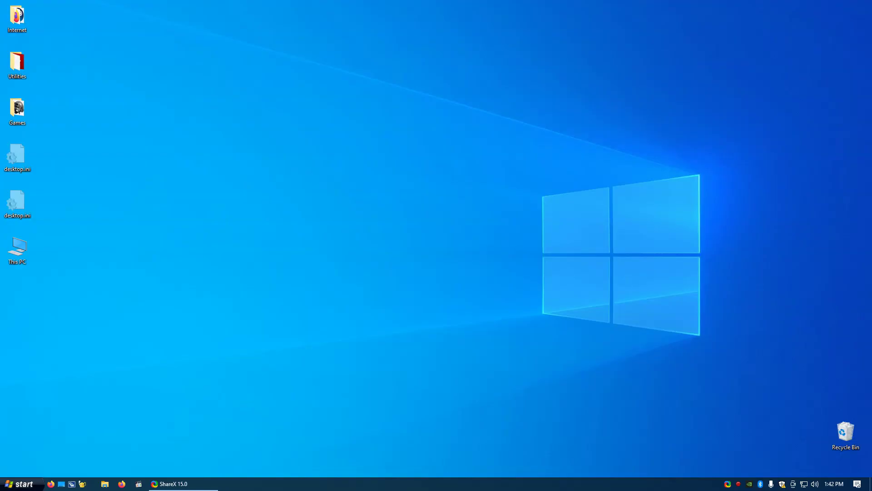
Open the Equalizer APO Configuration Editor and set the 25, 40, 63 and 100 Hz bands to about -3.4, 3.8, 6.6 and 6.2 dB
key(super)
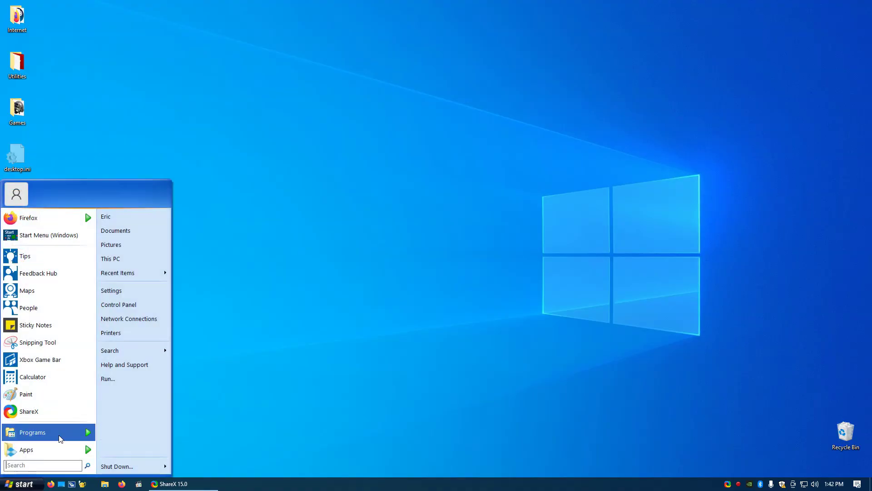
mouse_move(61, 439)
mouse_move(164, 257)
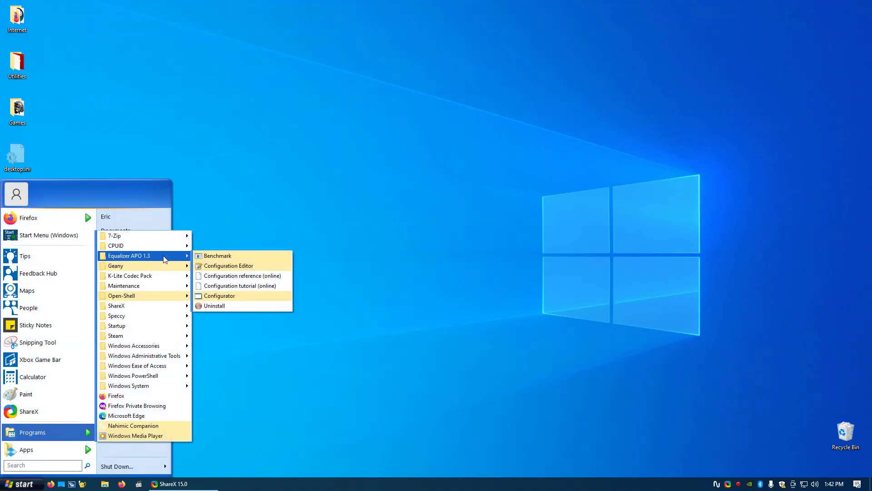
click(249, 269)
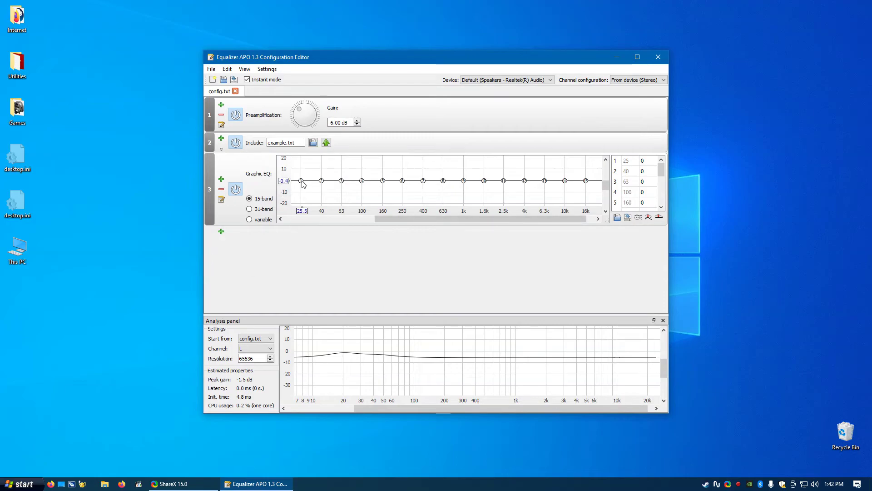
drag(301, 181, 362, 173)
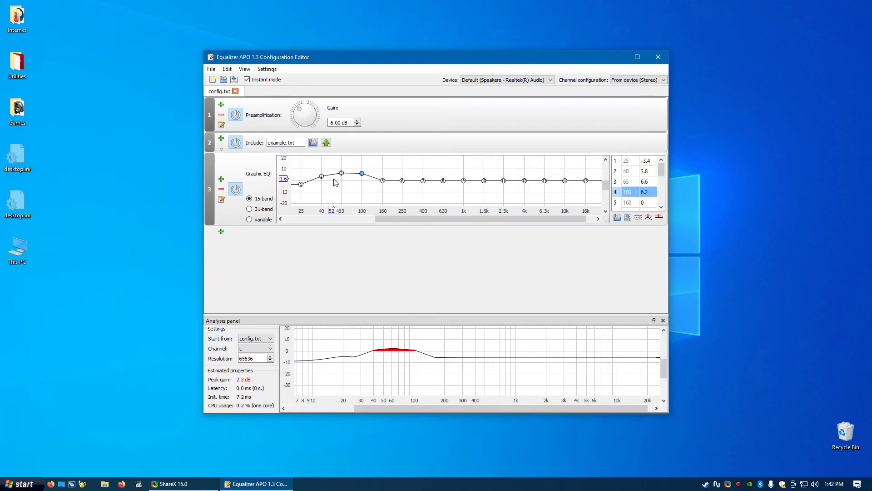
Set the graphic EQ's 40, 63, 100, 160 and 250 Hz bands to about 1.9, 3.8, 4.1, 5.8 and 5.2 dB
scroll(338, 183, up, 2)
scroll(337, 181, up, 1)
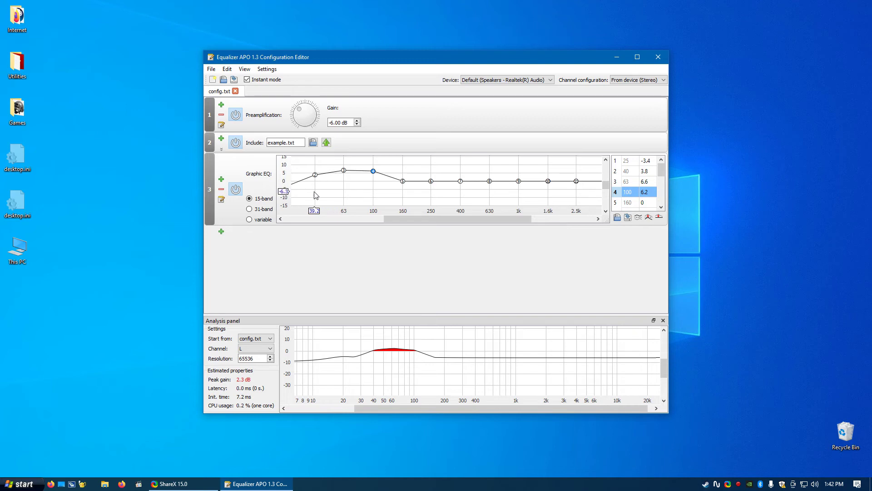
drag(315, 175, 402, 172)
click(431, 174)
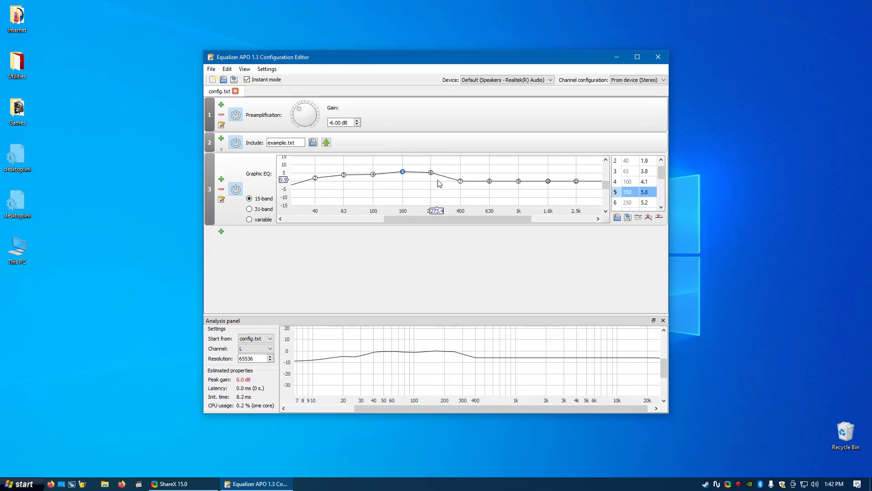
Raise the graphic EQ bands from 400 Hz to 6.3 kHz, tapering from about 4.7 dB down to about 1.1 dB
drag(460, 180, 576, 176)
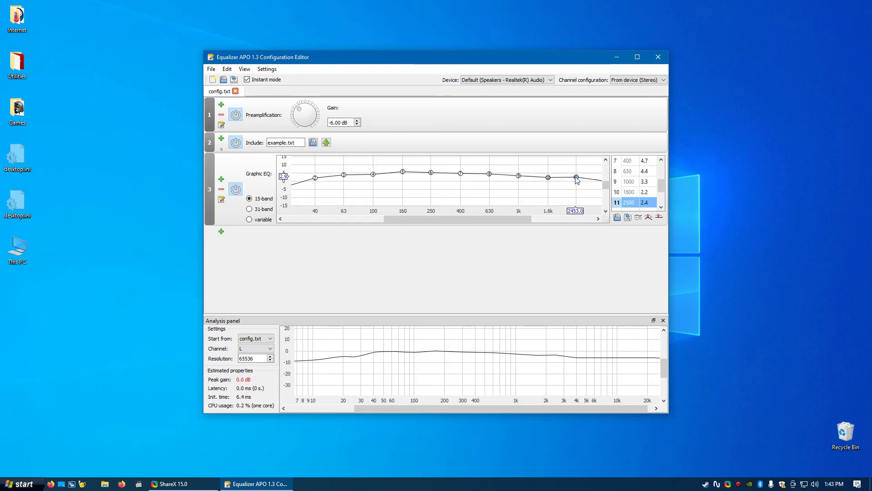
drag(519, 219, 543, 219)
drag(526, 177, 584, 179)
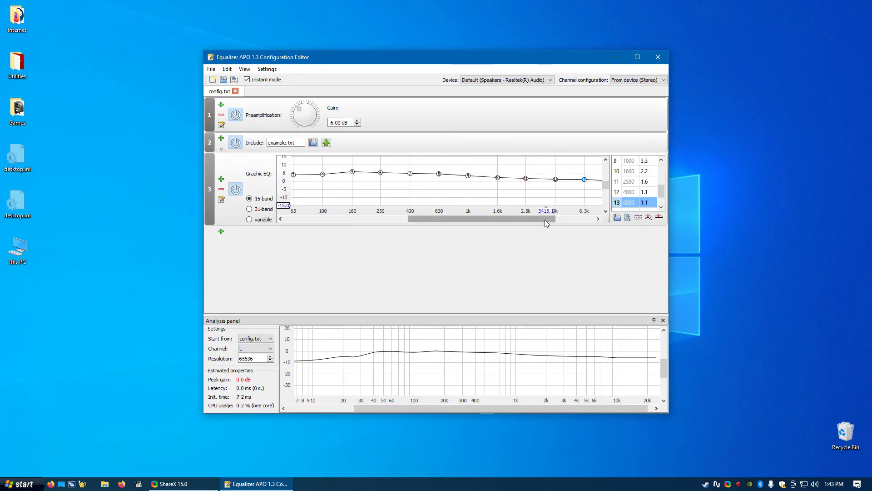
Set the graphic EQ's 10 kHz band to about 0.8 dB and its 16 kHz band to about 1.1 dB
drag(545, 219, 585, 219)
click(532, 179)
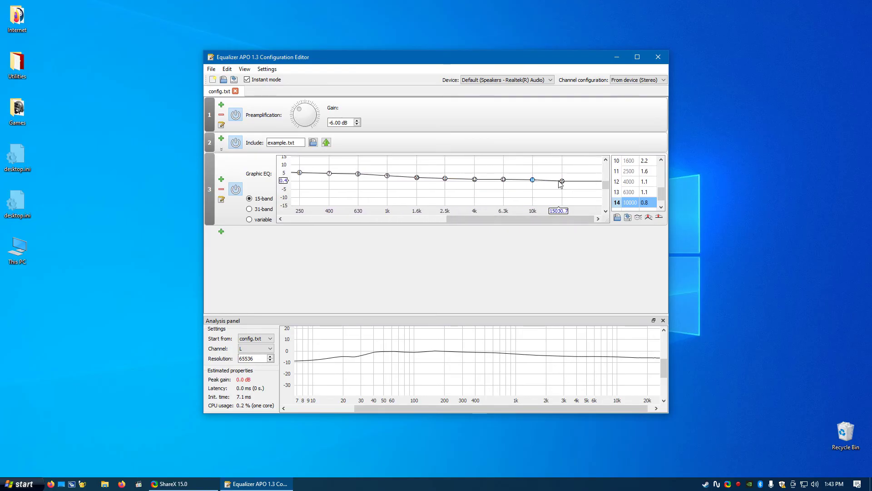
drag(562, 181, 561, 180)
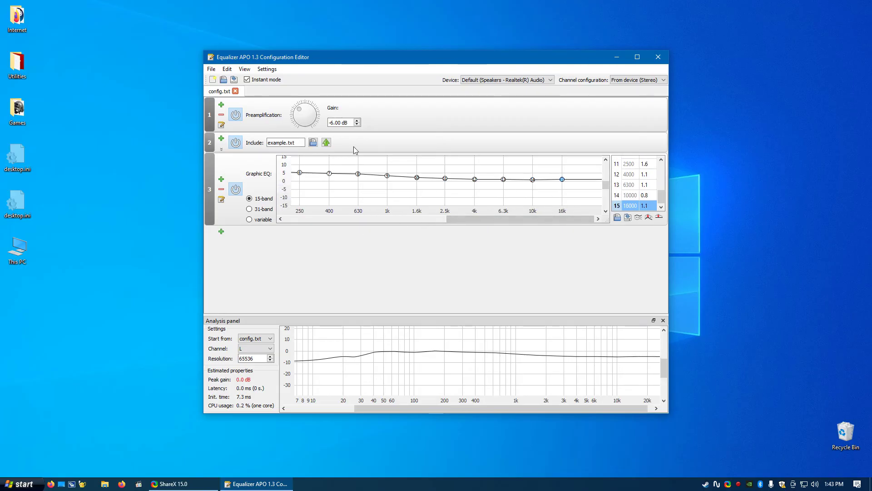
Set the preamplification gain to 0 dB
click(357, 121)
click(357, 120)
drag(308, 119, 306, 109)
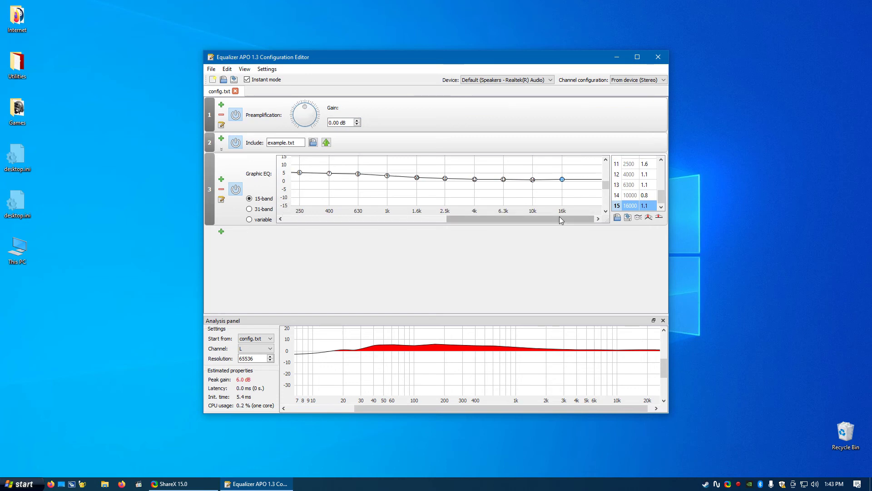
drag(560, 218, 323, 231)
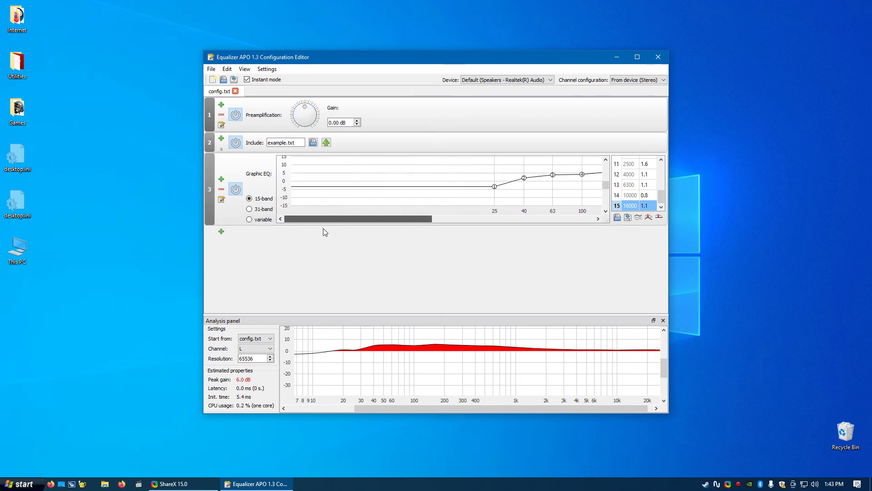
Save the config.txt equalizer configuration and close the Configuration Editor
click(212, 68)
click(238, 104)
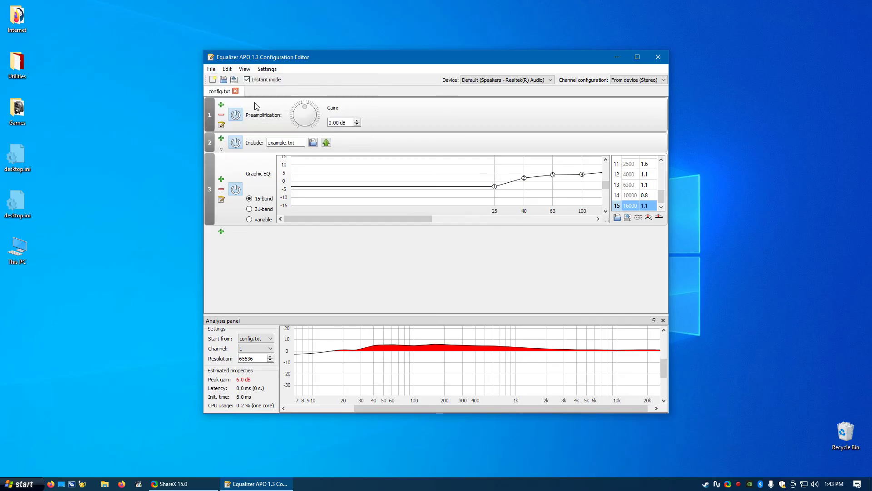
click(211, 68)
key(Escape)
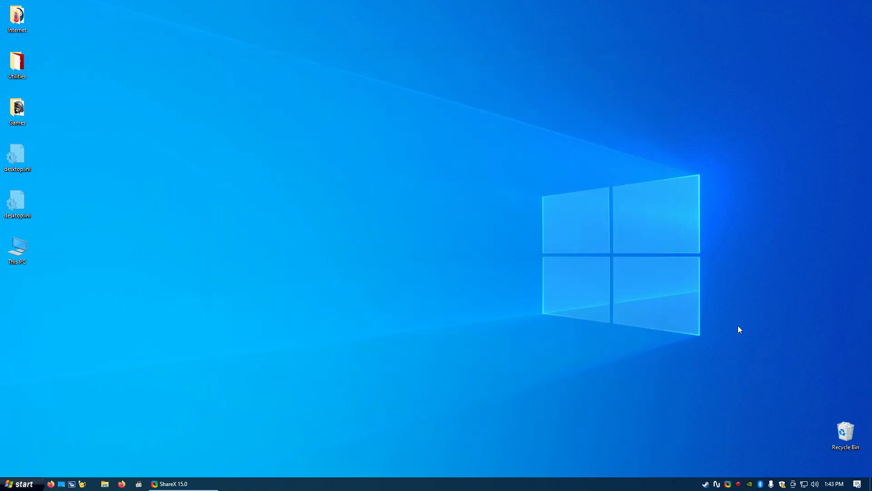
Check the enhancements of the Realtek Speakers in the Windows playback device settings, including Loudness Equalization, and close the dialogs without changes
right_click(818, 485)
click(775, 457)
click(55, 58)
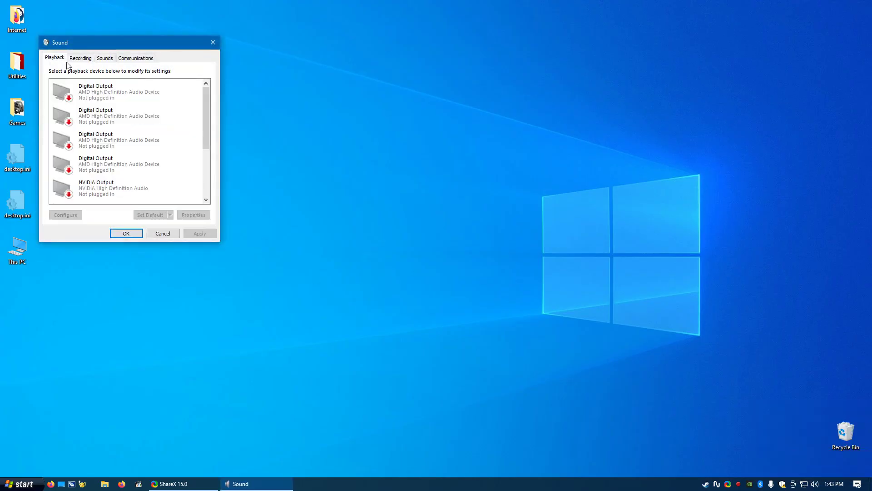
scroll(185, 185, down, 3)
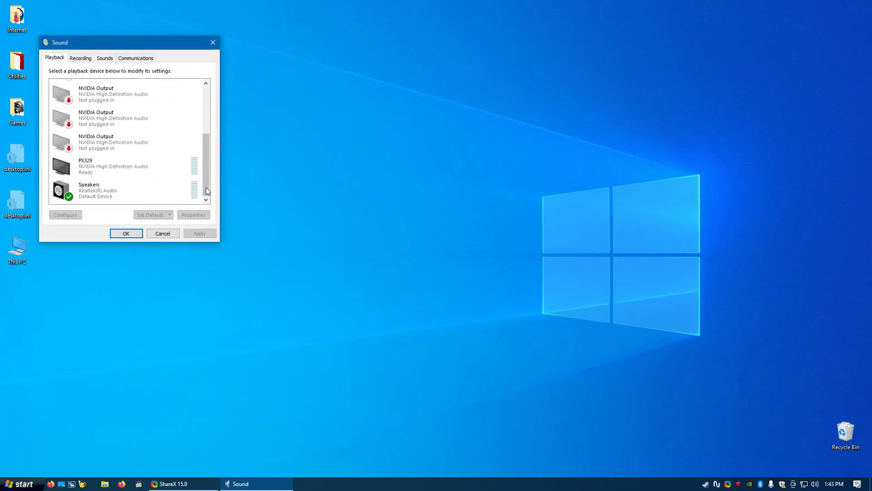
click(110, 196)
click(193, 215)
click(118, 92)
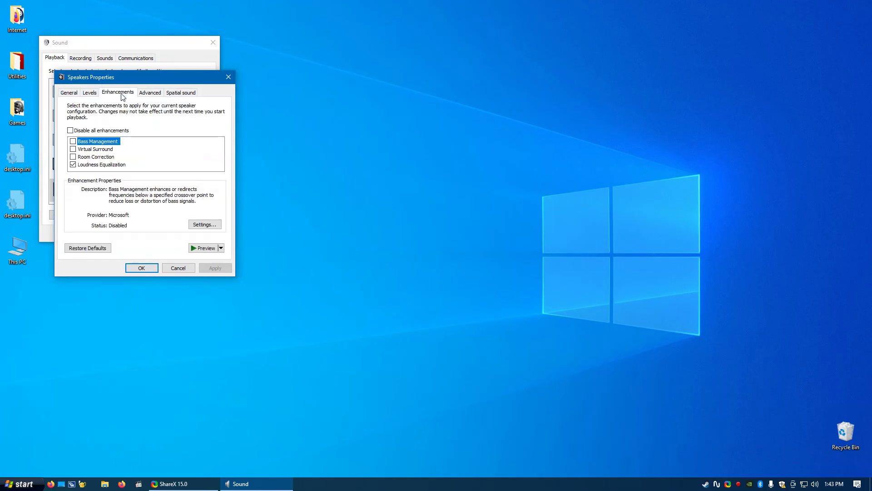
click(178, 267)
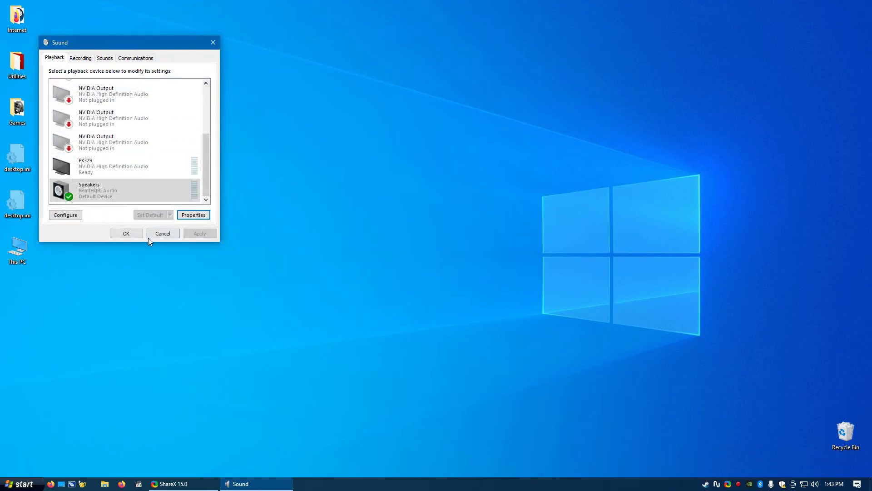
click(154, 232)
Find and open Nahimic to check whether its audio effects are switched on, and close it
key(super)
text(nahimic)
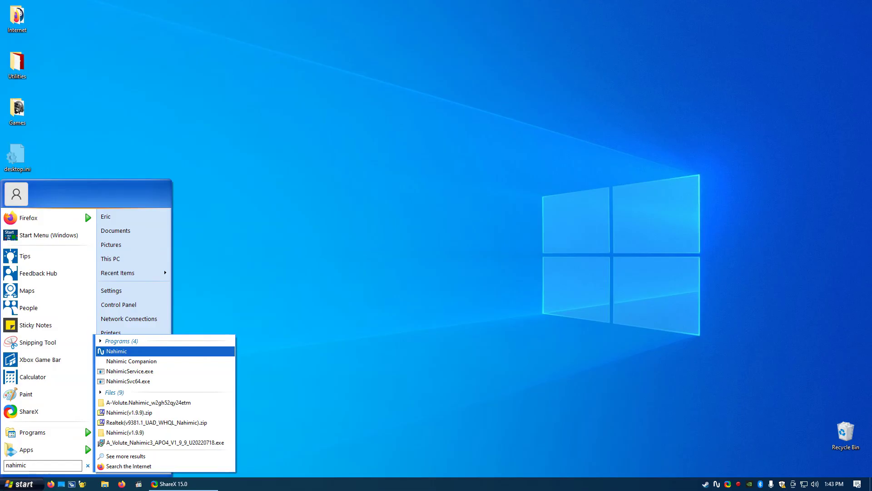
key(Return)
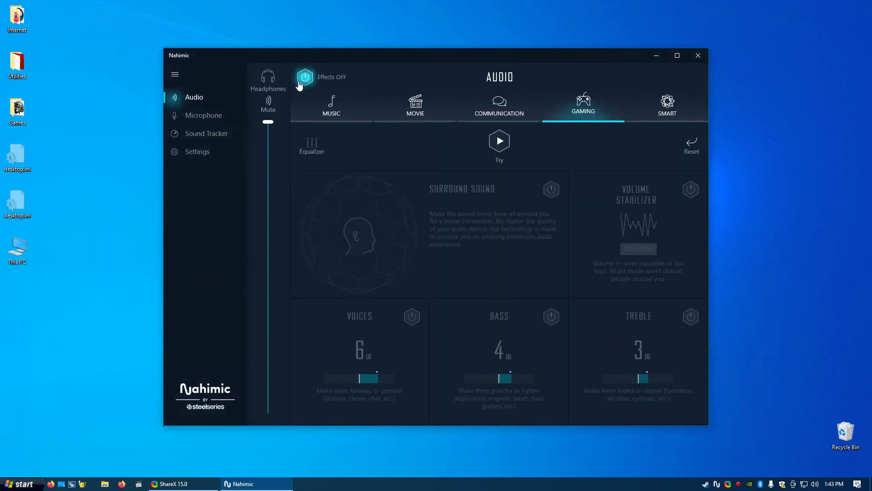
click(698, 55)
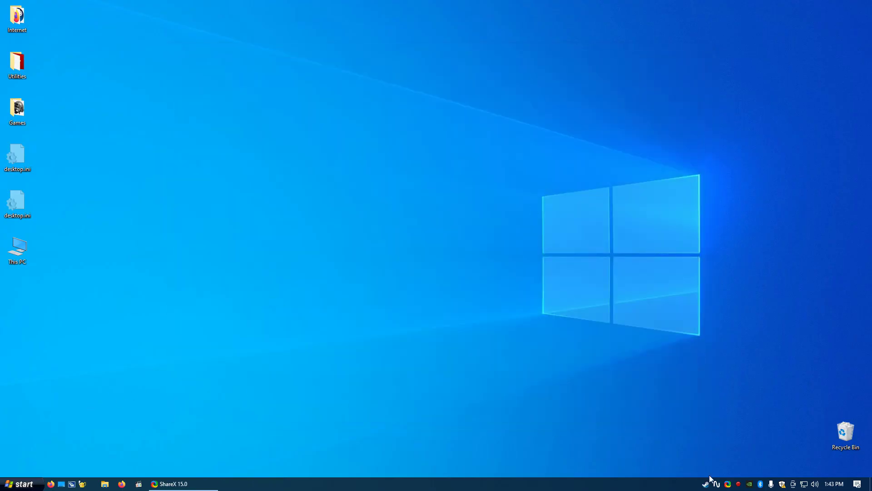
right_click(738, 483)
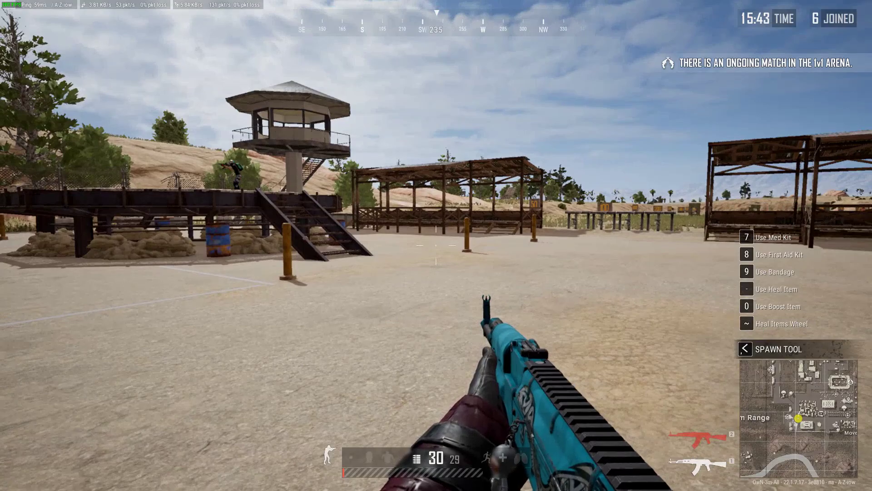
key(shift+w)
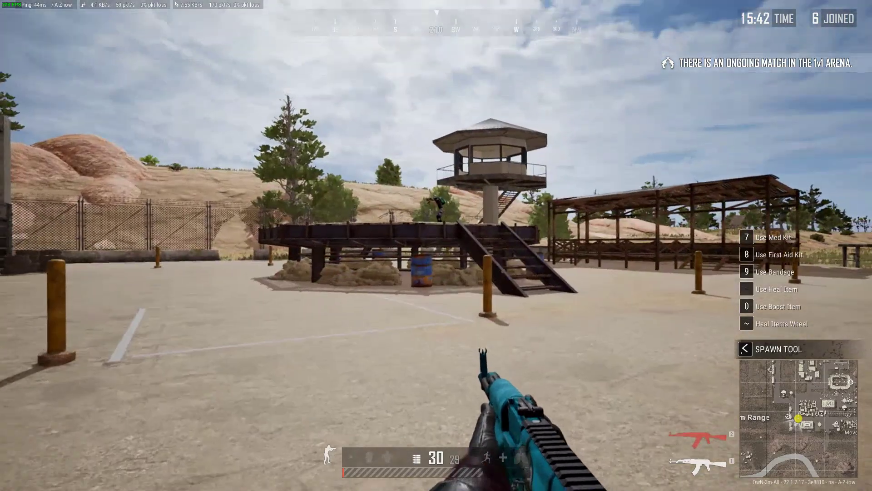
key(w)
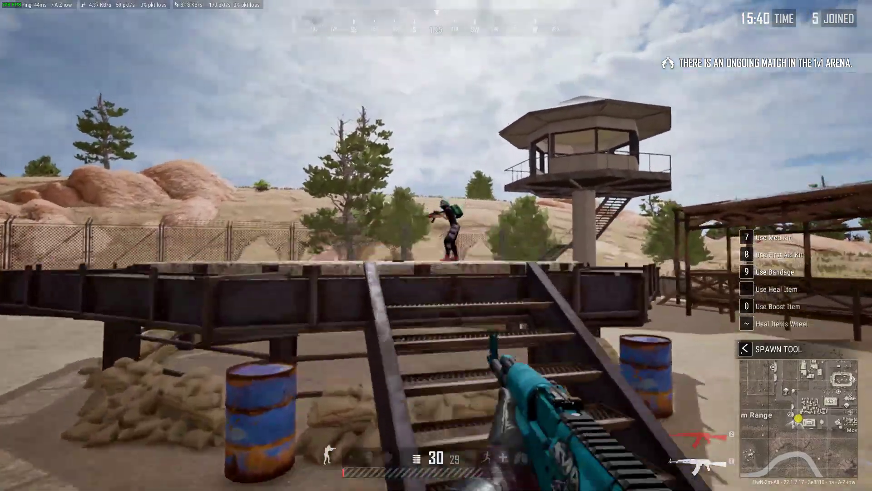
key(space)
key(b)
key(r)
key(w)
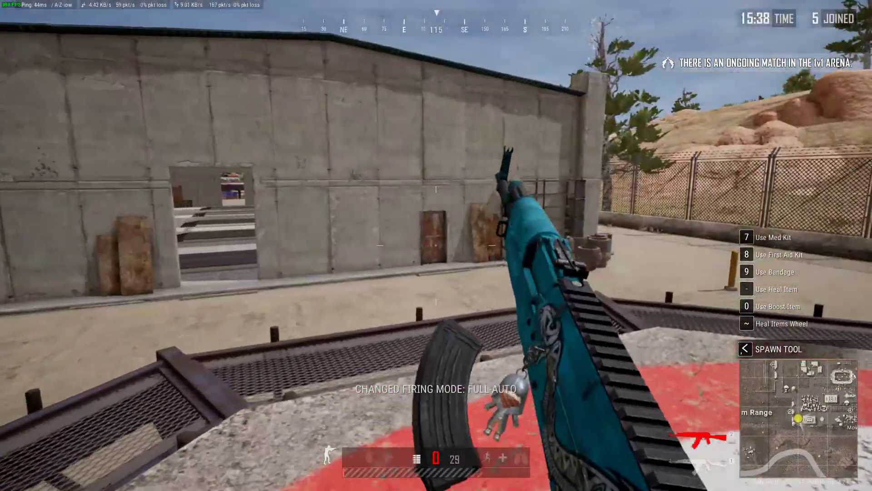
key(w)
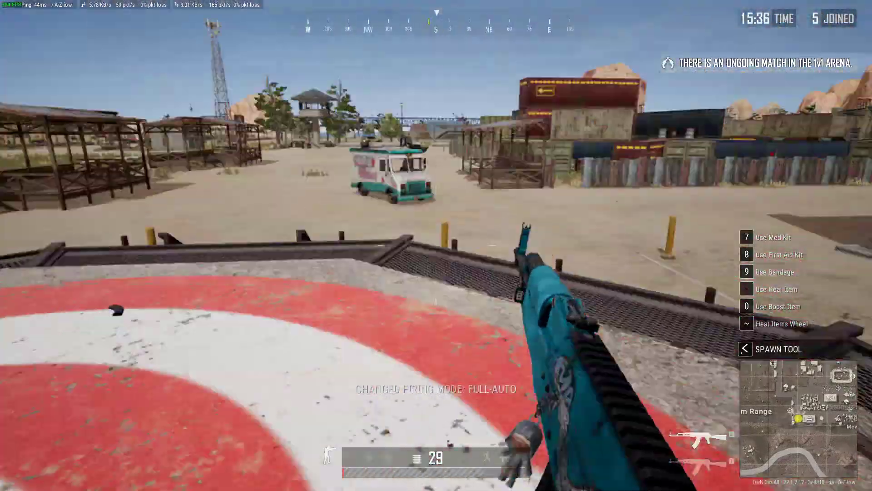
key(w)
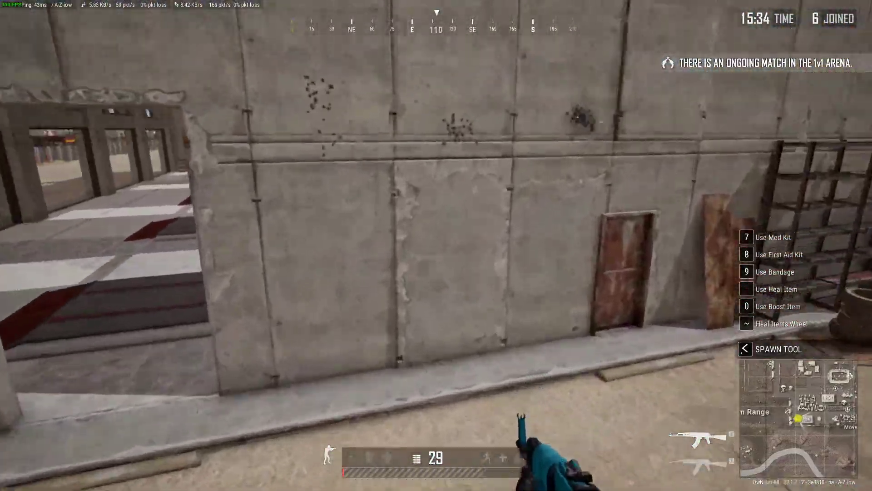